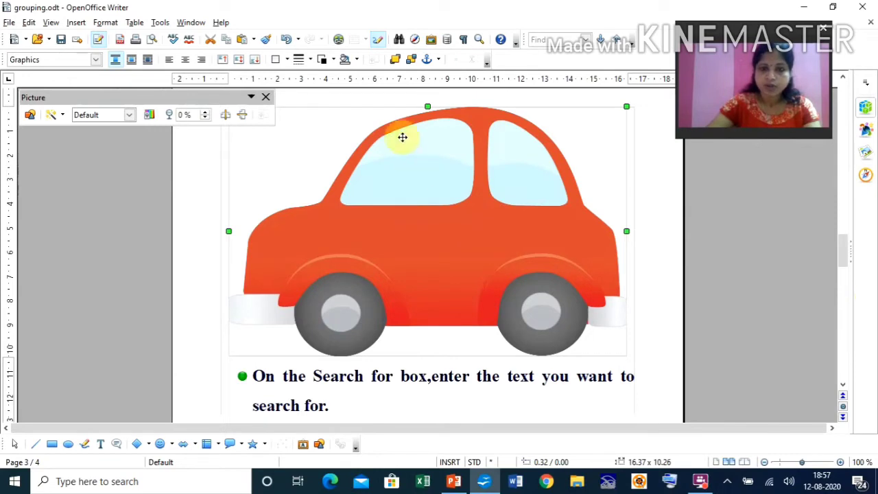
- Resize the car picture to about 8.94 × 4.25 using its top and side edges, leaving it deselected
{"action": "left_click_drag", "start_coordinate": [427, 104], "coordinate": [427, 217]}
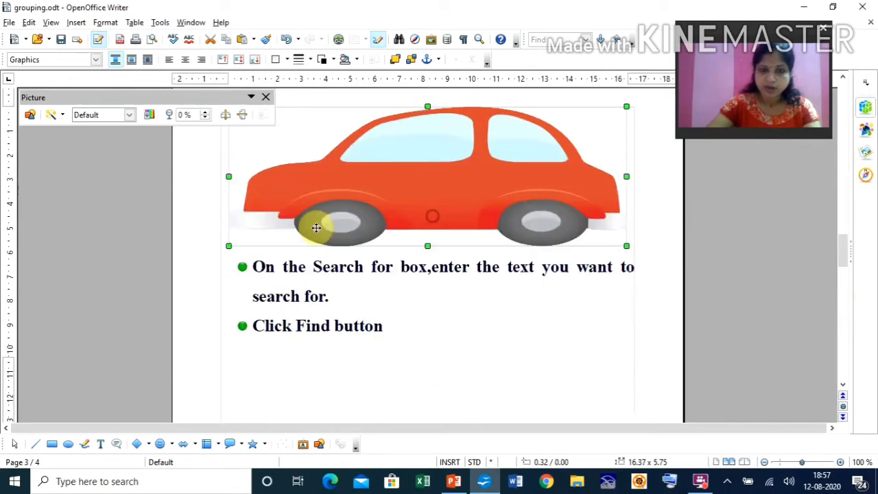
{"action": "left_click_drag", "start_coordinate": [231, 177], "coordinate": [321, 175]}
{"action": "left_click_drag", "start_coordinate": [684, 177], "coordinate": [502, 209]}
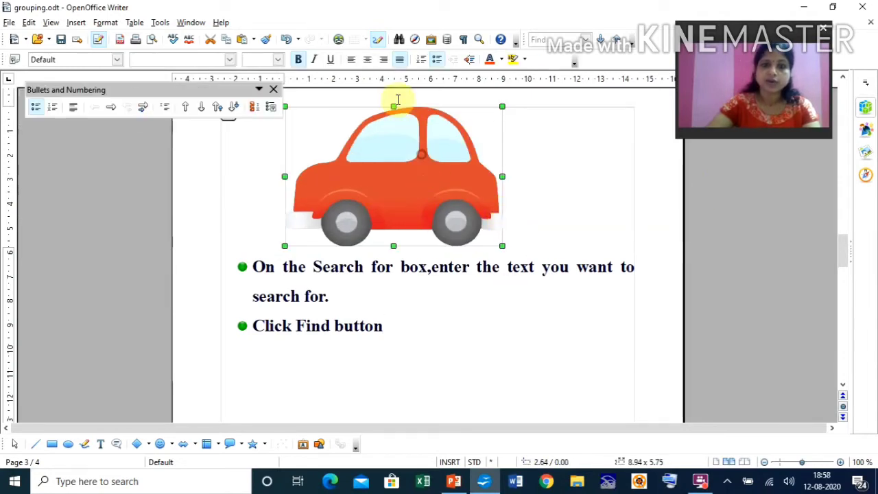
{"action": "key", "text": "Escape"}
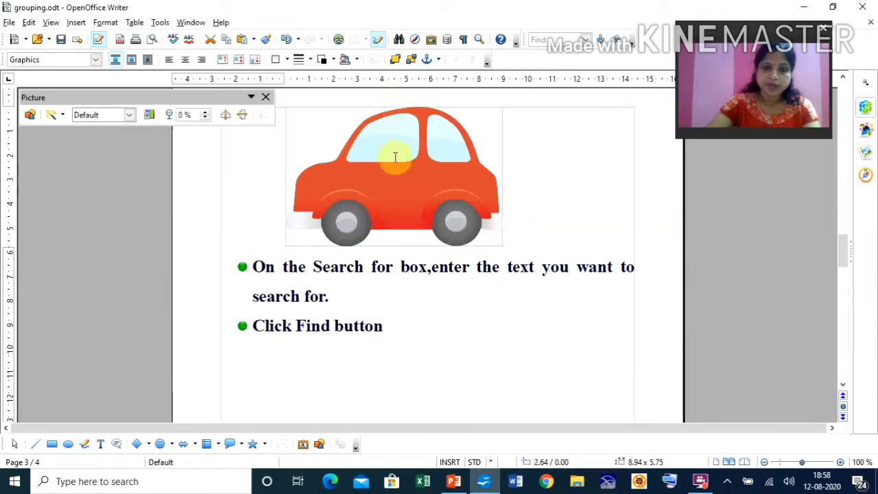
{"action": "left_click", "coordinate": [410, 131]}
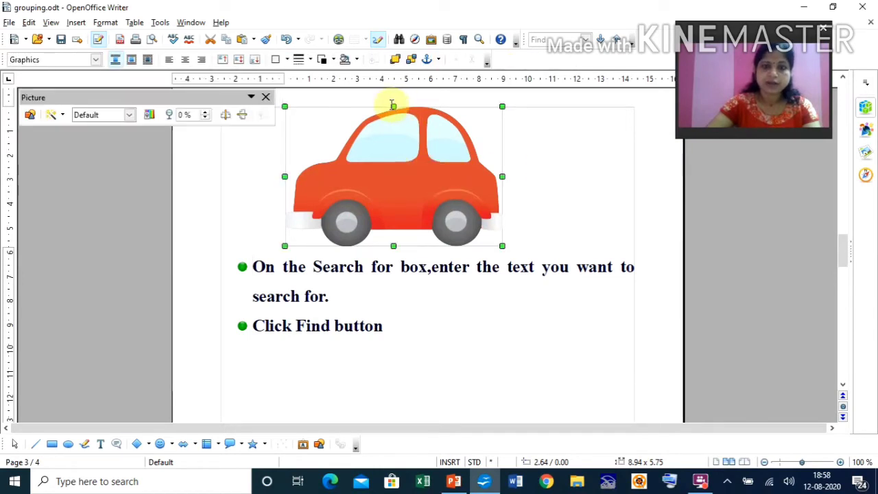
{"action": "left_click_drag", "start_coordinate": [394, 106], "coordinate": [392, 143]}
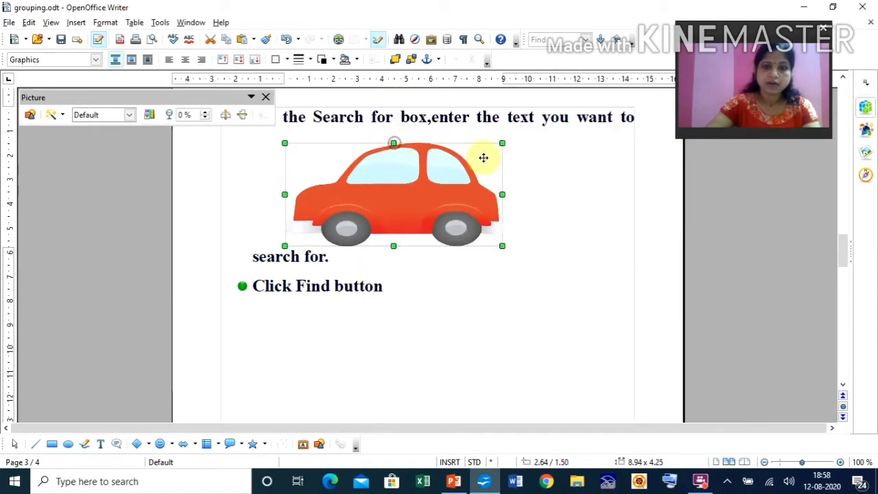
{"action": "left_click", "coordinate": [574, 269]}
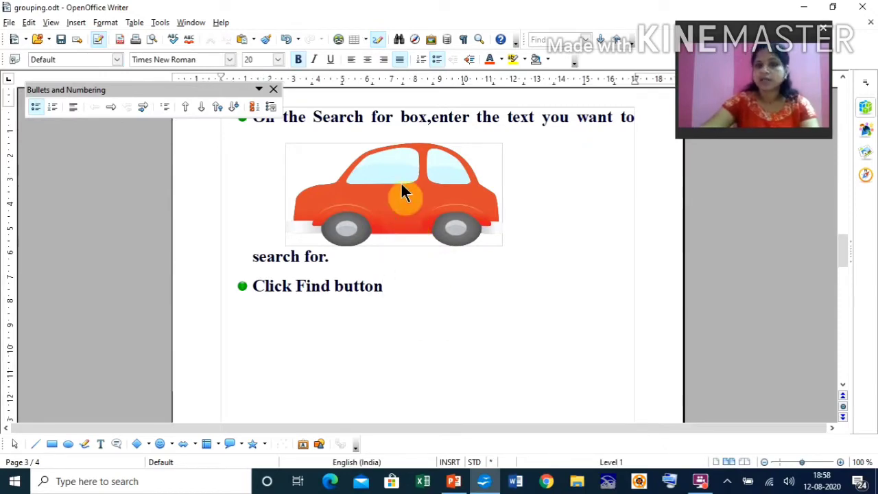
- Move the car picture up to page 2, directly below the bulleted instructions on inserting a picture from the gallery
{"action": "mouse_move", "coordinate": [839, 251]}
{"action": "left_mouse_down"}
{"action": "mouse_move", "coordinate": [825, 158]}
{"action": "mouse_move", "coordinate": [828, 243]}
{"action": "left_mouse_up"}
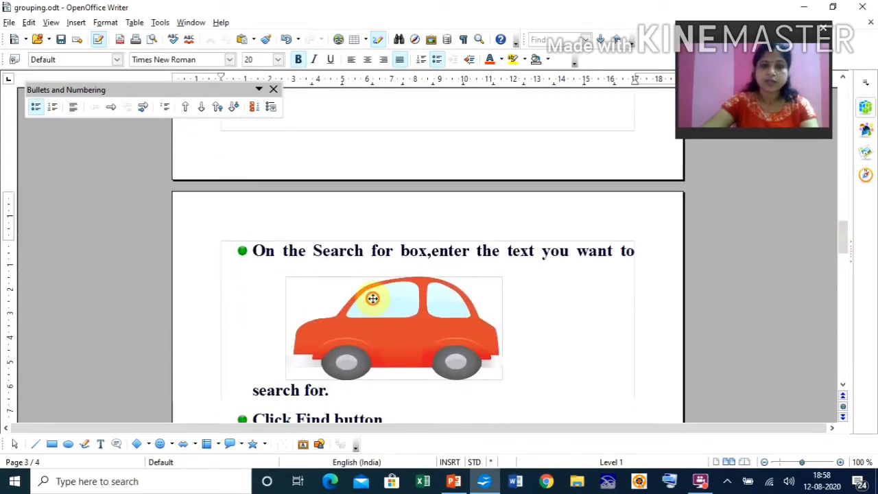
{"action": "left_click_drag", "start_coordinate": [373, 298], "coordinate": [428, 123]}
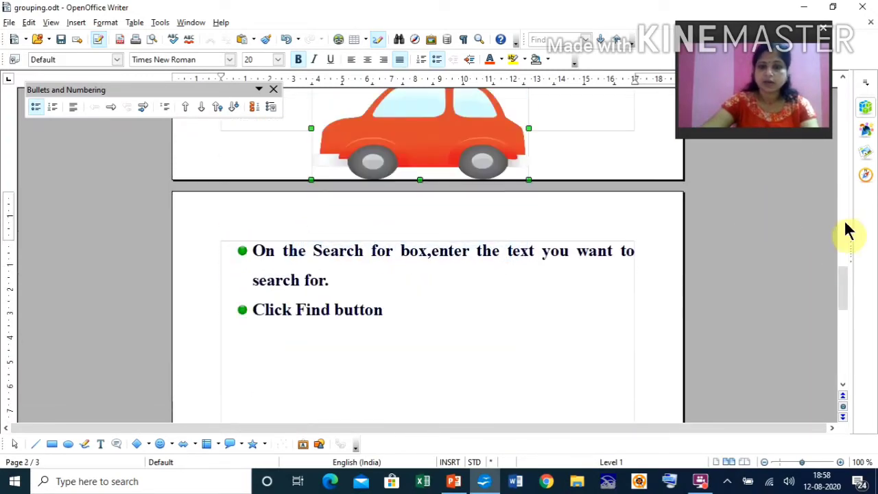
{"action": "left_click_drag", "start_coordinate": [847, 281], "coordinate": [839, 249]}
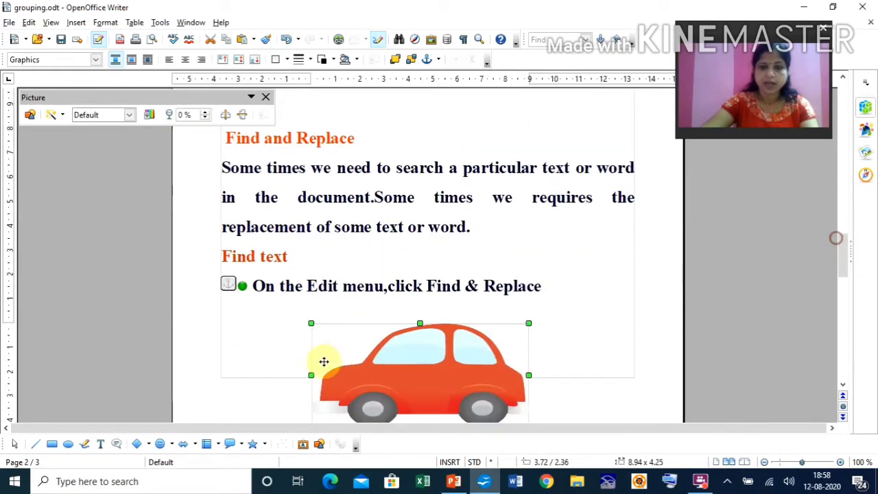
{"action": "left_click_drag", "start_coordinate": [448, 332], "coordinate": [433, 122]}
{"action": "left_click_drag", "start_coordinate": [841, 222], "coordinate": [843, 191]}
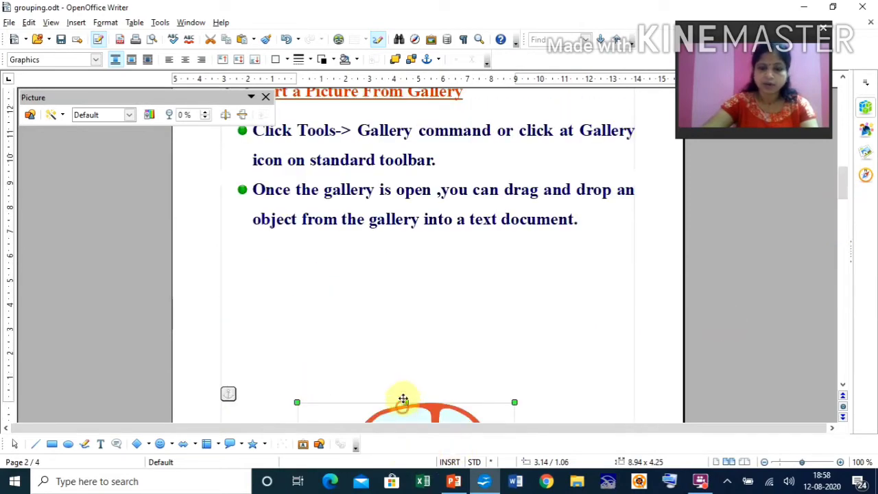
{"action": "left_click_drag", "start_coordinate": [404, 399], "coordinate": [403, 257]}
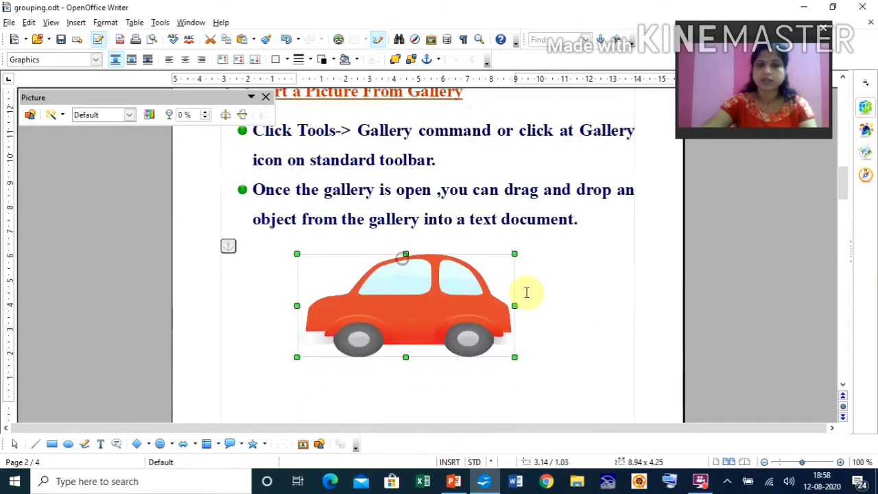
{"action": "left_click", "coordinate": [547, 294]}
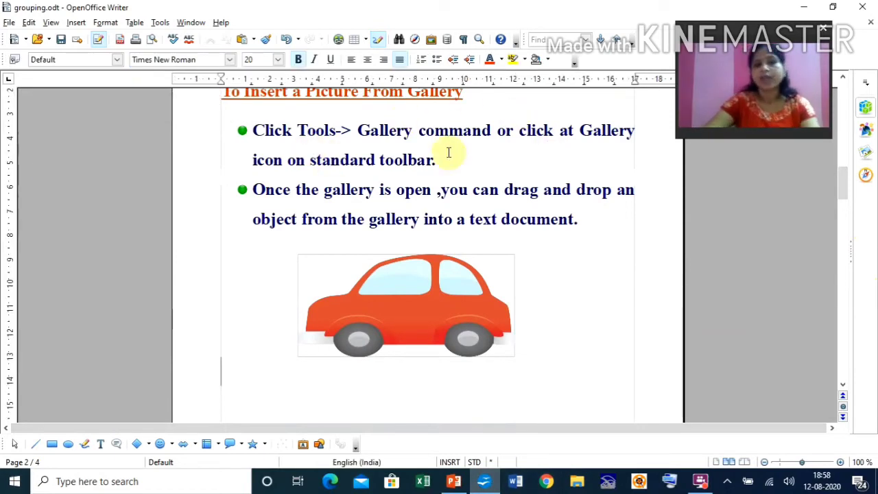
- Insert the citrus image from the gallery's Backgrounds theme above the "To Insert a Picture From Gallery" heading and widen it to about 7.59 × 3.32
{"action": "left_click", "coordinate": [160, 22]}
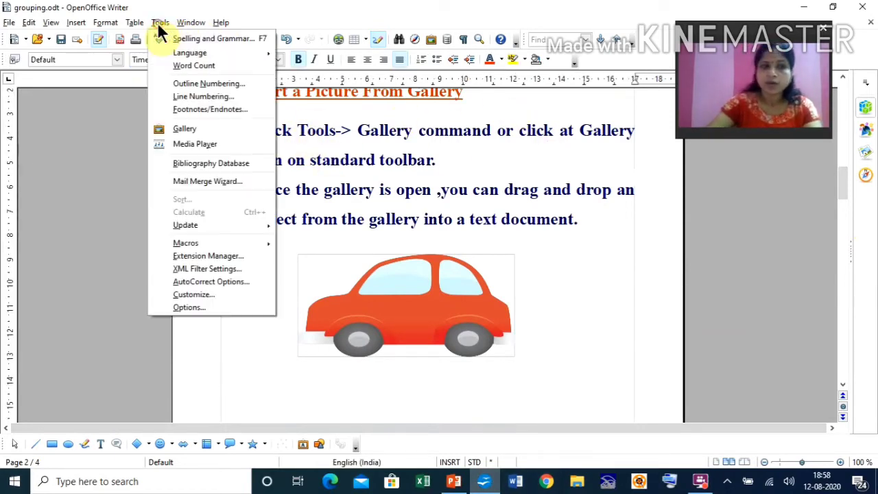
{"action": "left_click", "coordinate": [195, 127]}
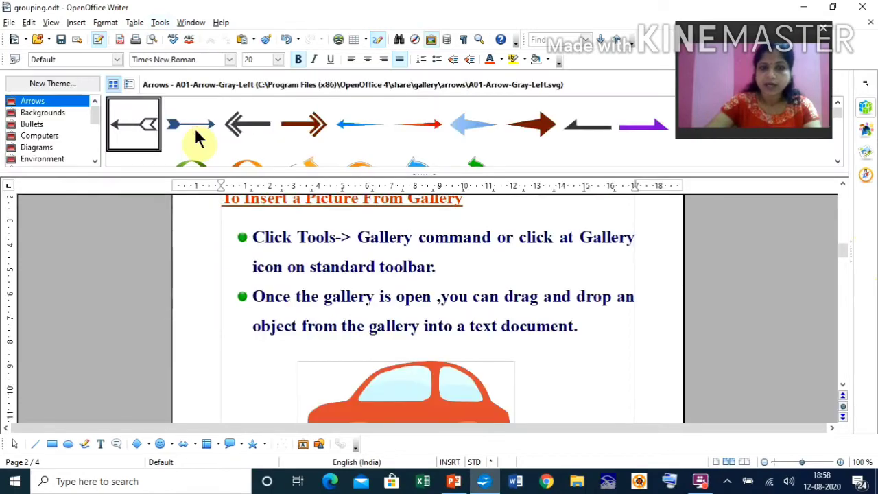
{"action": "left_click_drag", "start_coordinate": [94, 122], "coordinate": [94, 105]}
{"action": "left_click", "coordinate": [54, 112]}
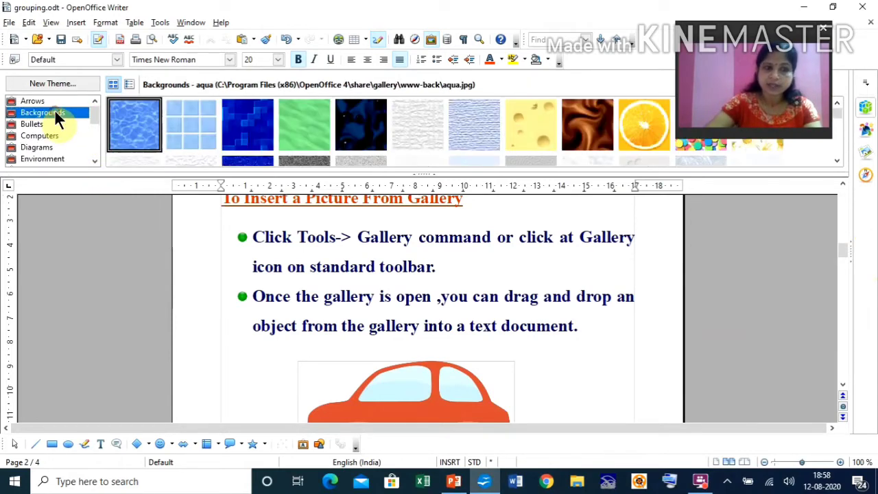
{"action": "left_click", "coordinate": [624, 123]}
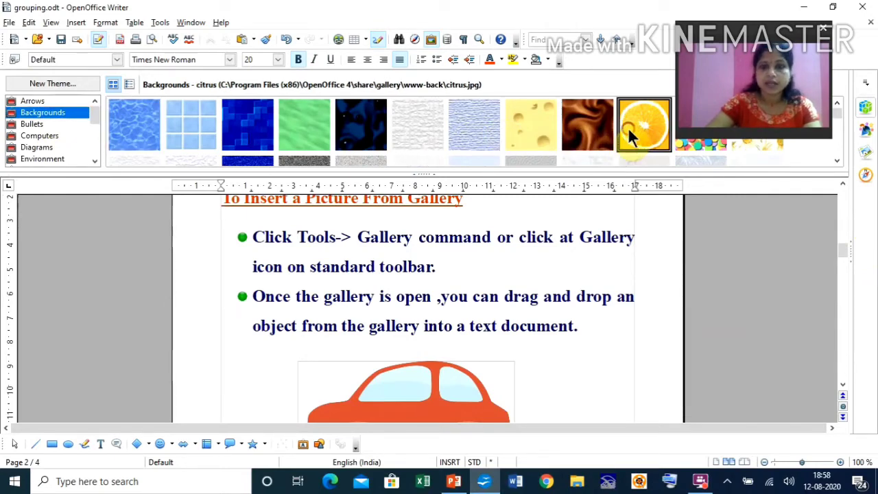
{"action": "left_click_drag", "start_coordinate": [631, 138], "coordinate": [477, 238]}
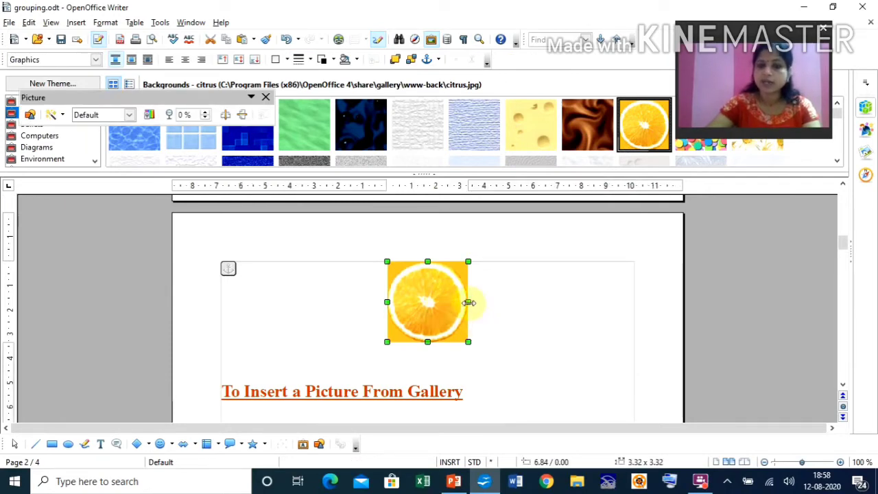
{"action": "left_click_drag", "start_coordinate": [468, 303], "coordinate": [520, 302]}
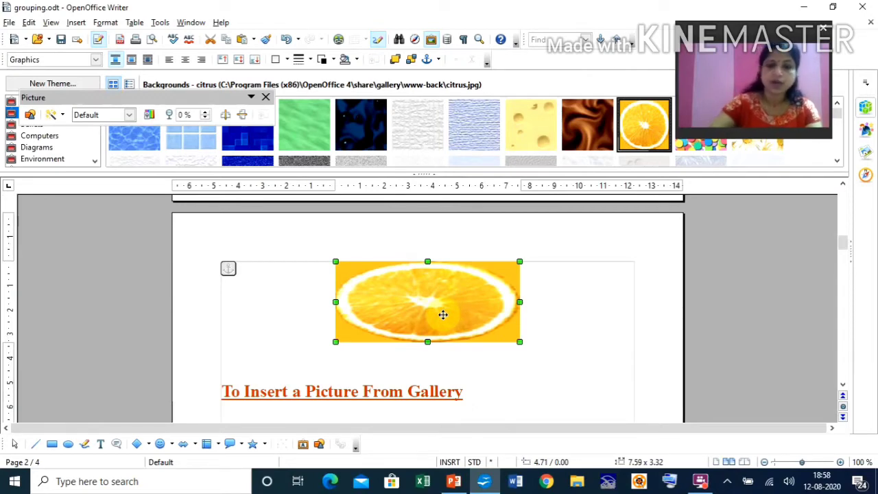
- Insert blank lines before the "Find and Replace" heading to push it onto the next page, and hide the gallery
{"action": "left_click_drag", "start_coordinate": [844, 242], "coordinate": [841, 277]}
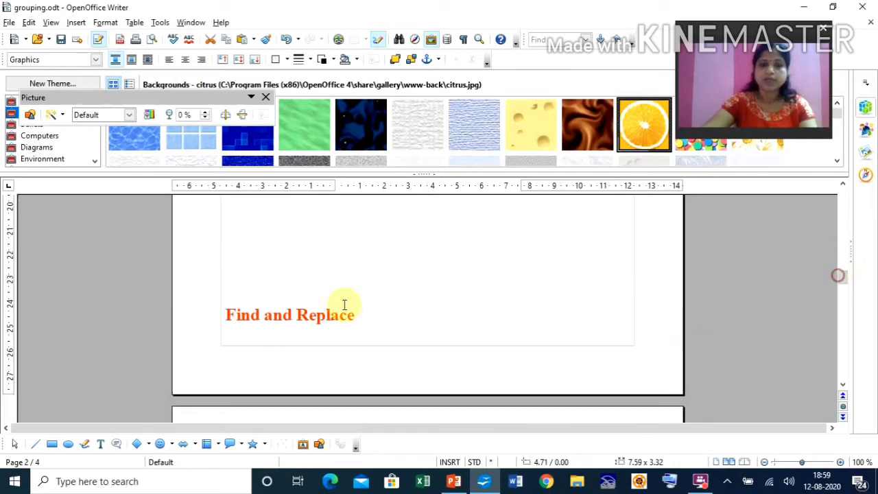
{"action": "left_click", "coordinate": [226, 314]}
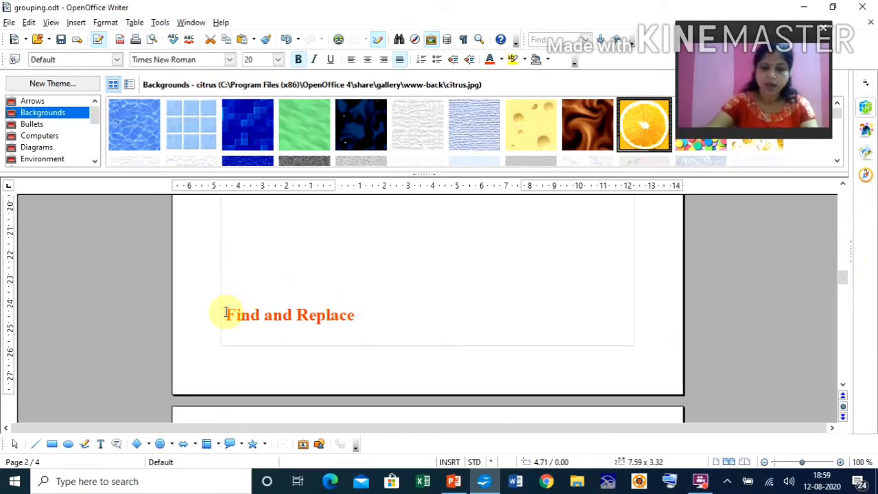
{"action": "key", "text": "Return"}
{"action": "key", "text": "Return"}
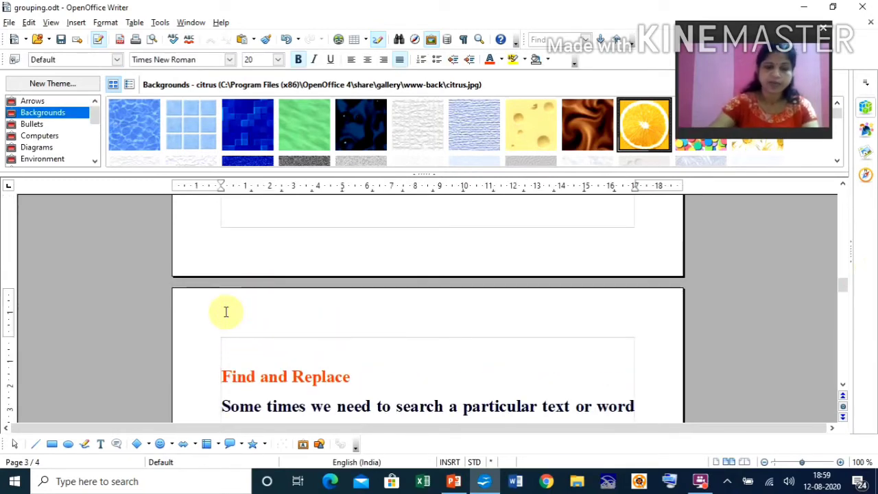
{"action": "left_click", "coordinate": [433, 38]}
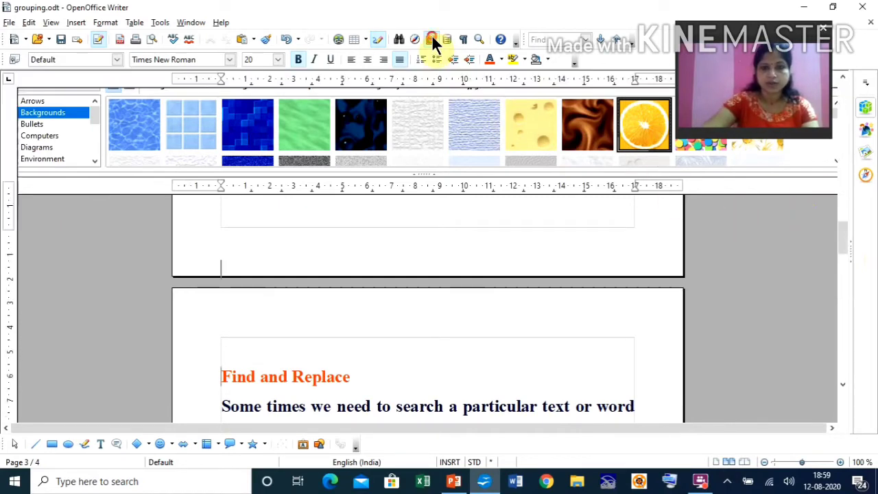
{"action": "left_click", "coordinate": [431, 39]}
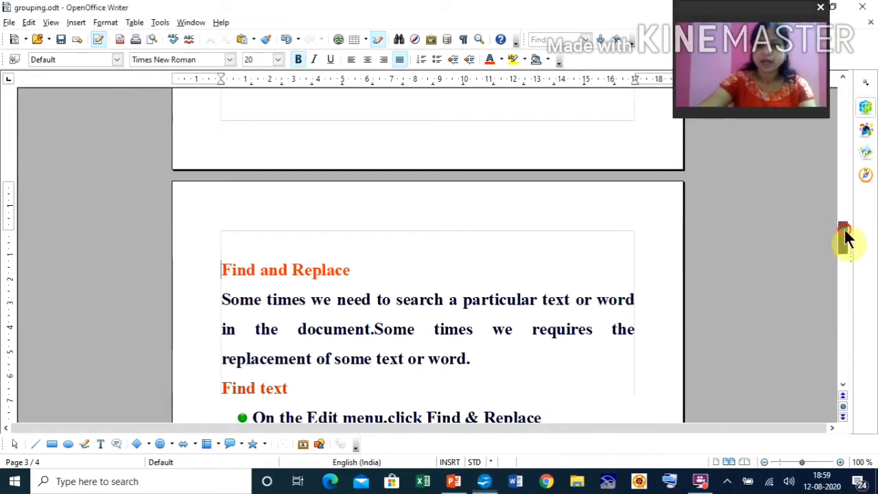
- Search the document for all occurrences of "click" with Find & Replace, placing the dialog clear of the "Find text" instructions
{"action": "left_click_drag", "start_coordinate": [846, 240], "coordinate": [847, 268]}
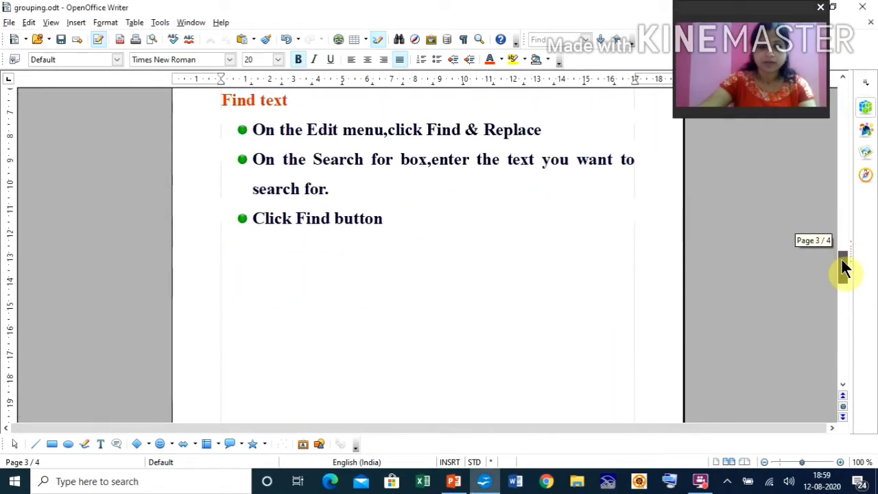
{"action": "left_click", "coordinate": [377, 274]}
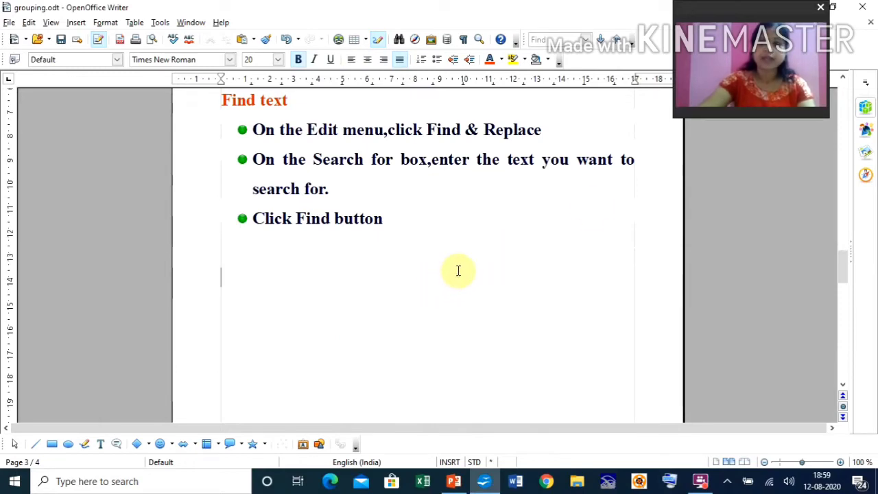
{"action": "left_click_drag", "start_coordinate": [844, 268], "coordinate": [843, 244]}
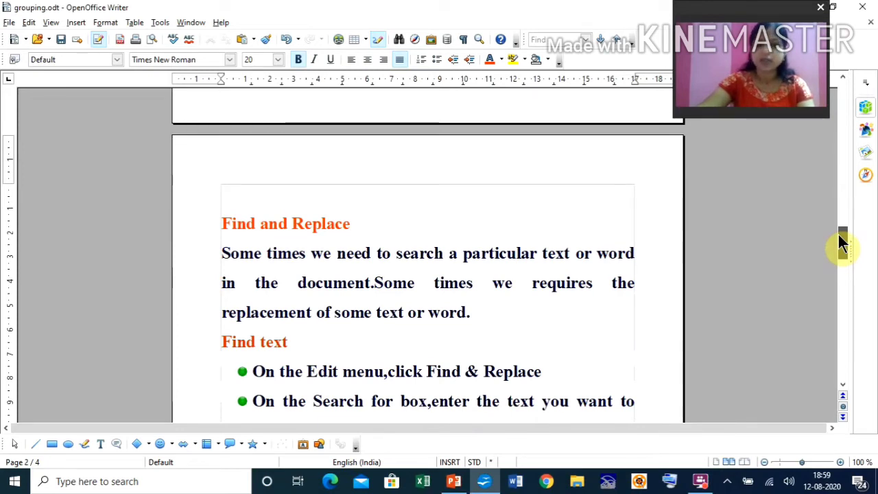
{"action": "left_click_drag", "start_coordinate": [839, 235], "coordinate": [836, 237]}
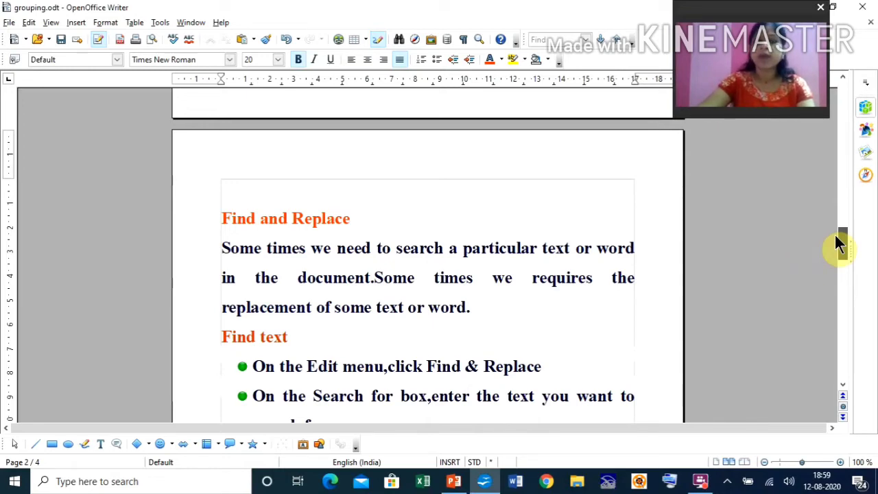
{"action": "left_click_drag", "start_coordinate": [835, 237], "coordinate": [835, 256]}
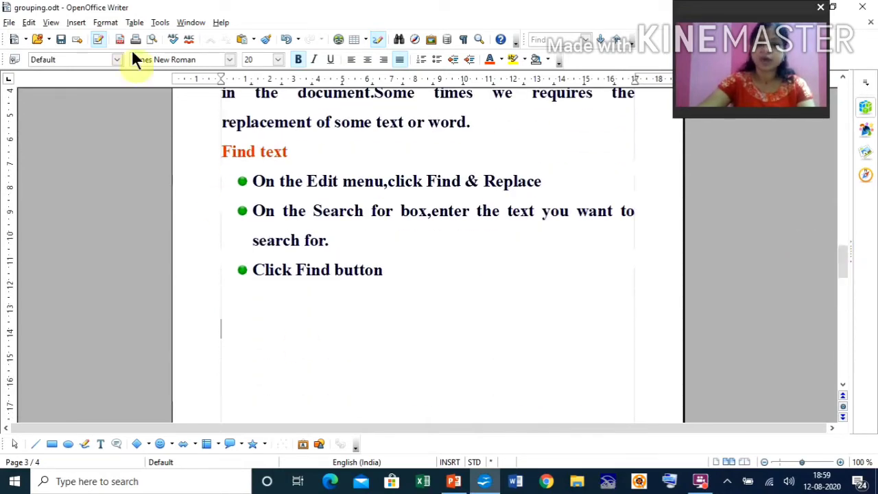
{"action": "left_click", "coordinate": [101, 22]}
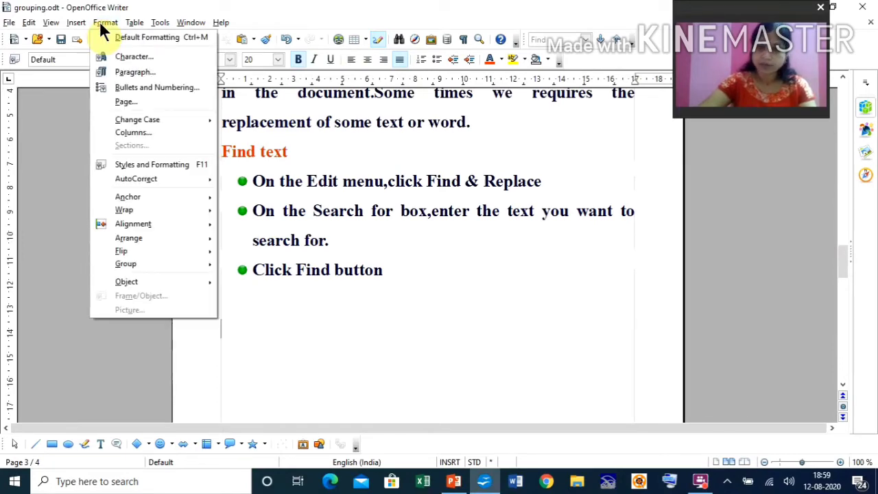
{"action": "mouse_move", "coordinate": [29, 26]}
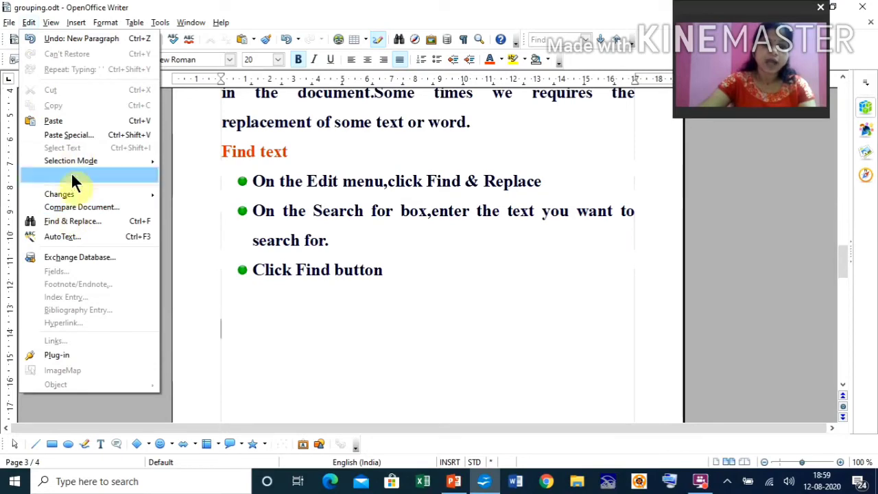
{"action": "left_click", "coordinate": [70, 221]}
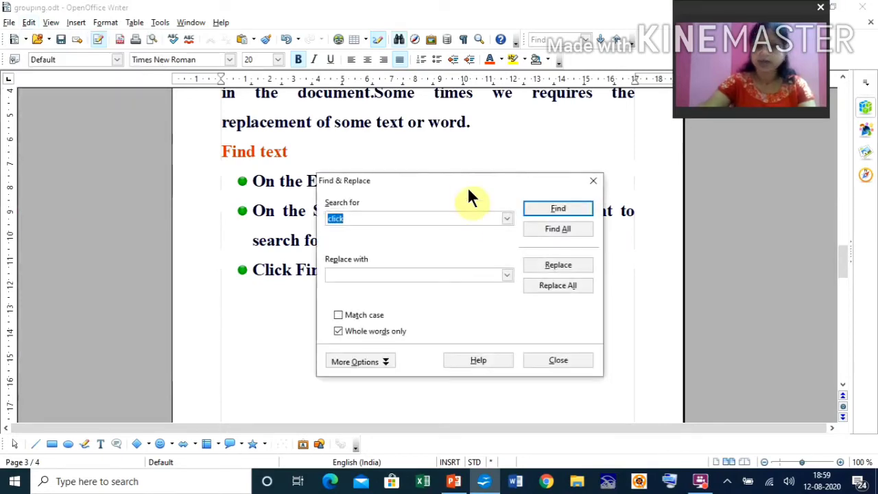
{"action": "left_click_drag", "start_coordinate": [462, 180], "coordinate": [566, 224]}
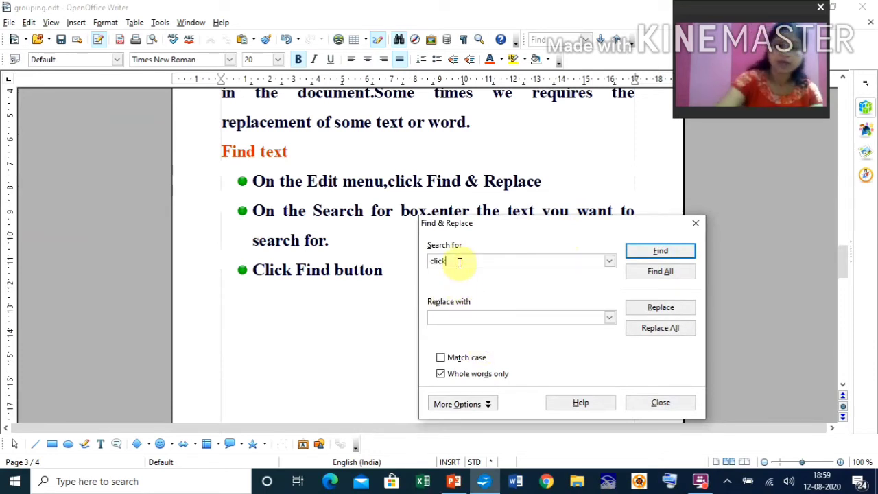
{"action": "key", "text": "BackSpace"}
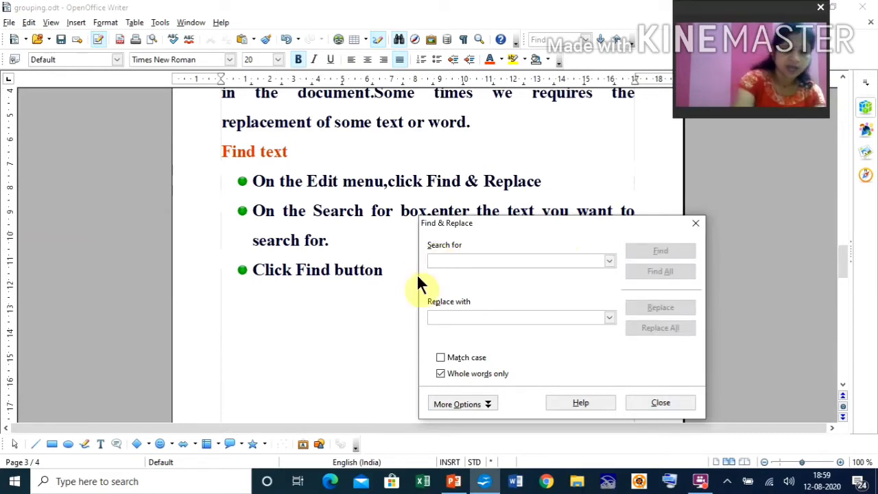
{"action": "type", "text": "click"}
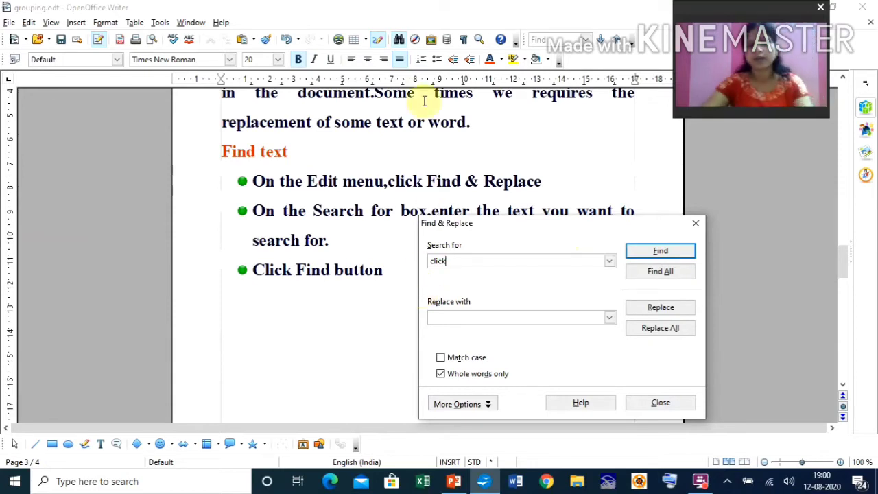
{"action": "left_click", "coordinate": [670, 271]}
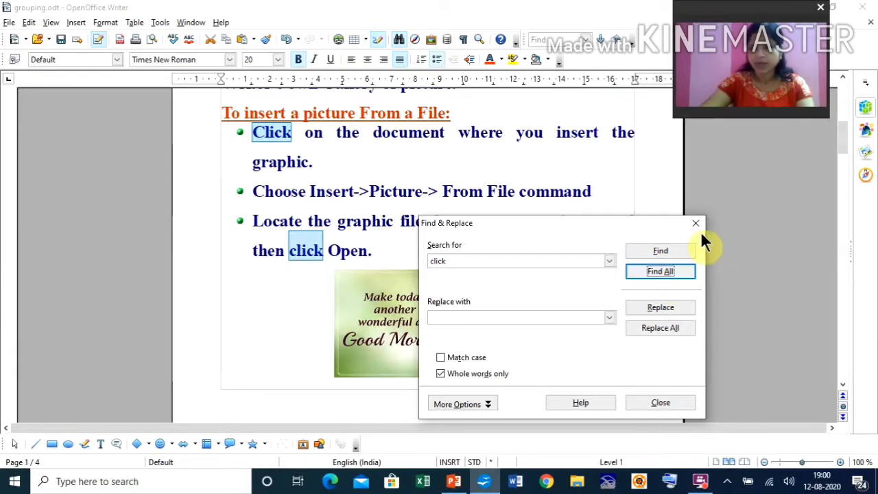
- Review the highlighted "click" matches on page 1, then return to the "Find text" instructions on page 3
{"action": "left_click_drag", "start_coordinate": [641, 225], "coordinate": [663, 458]}
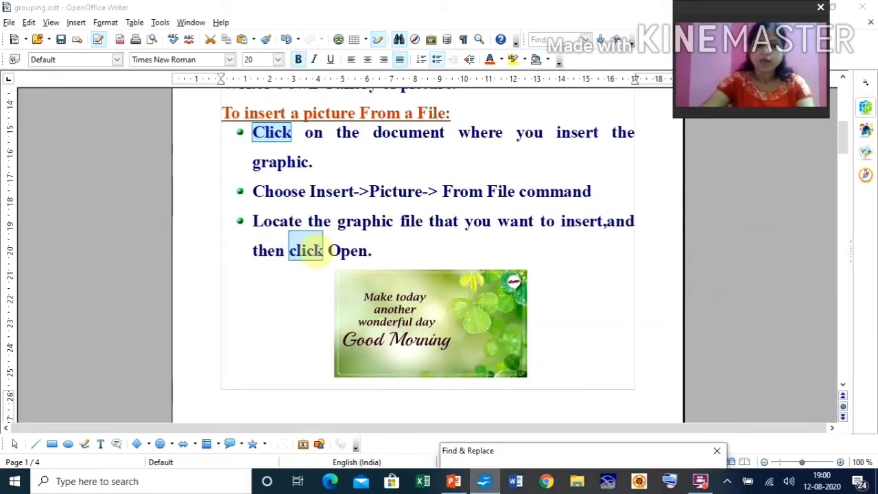
{"action": "mouse_move", "coordinate": [847, 147]}
{"action": "left_mouse_down"}
{"action": "mouse_move", "coordinate": [846, 112]}
{"action": "mouse_move", "coordinate": [855, 164]}
{"action": "mouse_move", "coordinate": [857, 153]}
{"action": "left_mouse_up"}
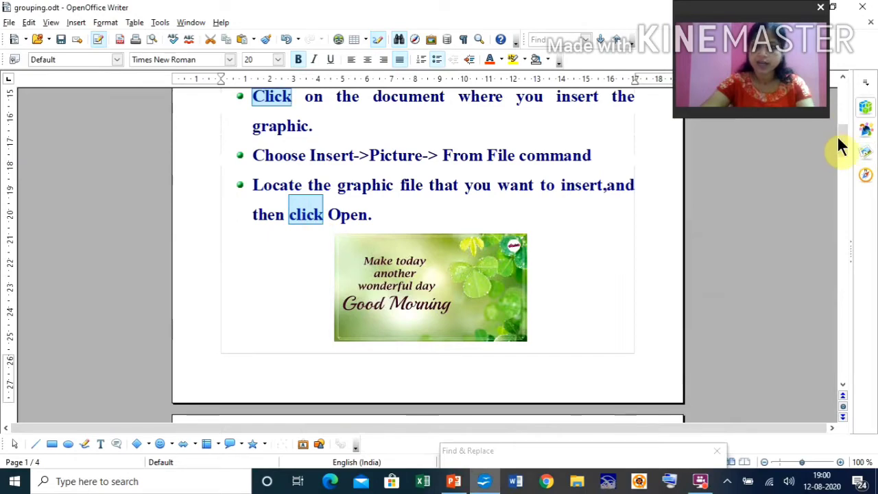
{"action": "left_click_drag", "start_coordinate": [844, 148], "coordinate": [841, 266]}
{"action": "left_click", "coordinate": [392, 364]}
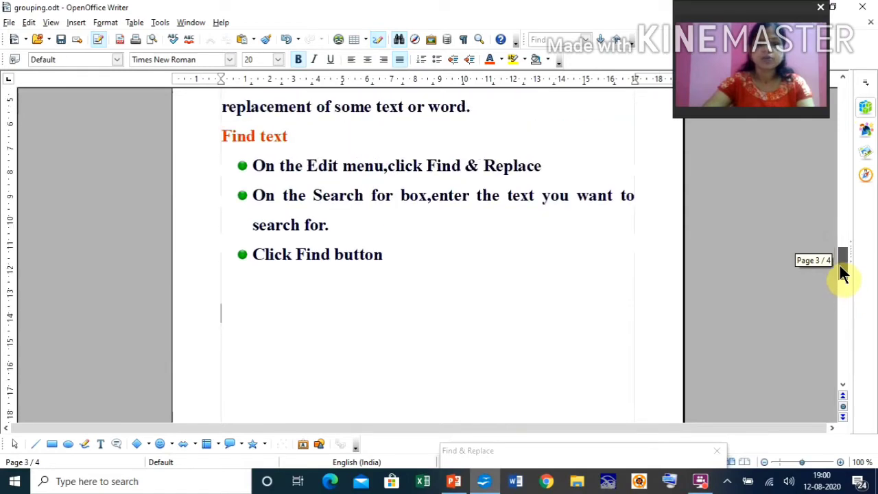
- Close and reopen the Find & Replace dialog, placing it beside the "Find text" instructions
{"action": "left_click", "coordinate": [28, 22]}
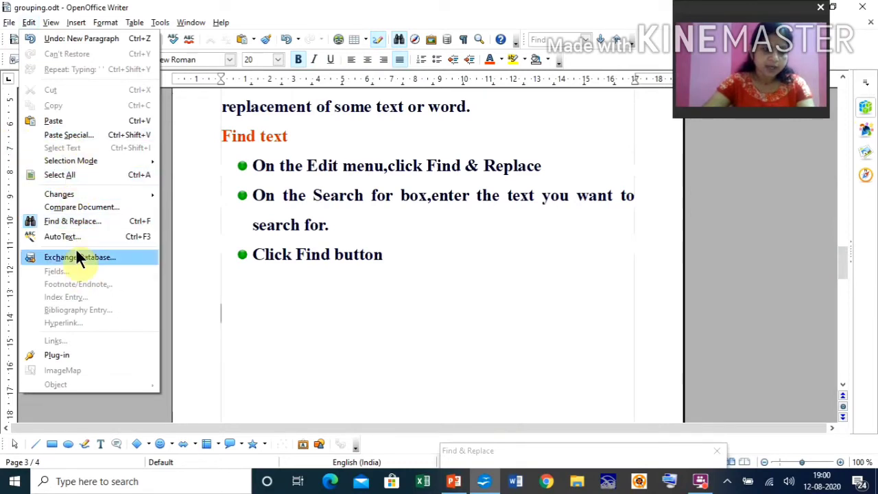
{"action": "left_click", "coordinate": [80, 220]}
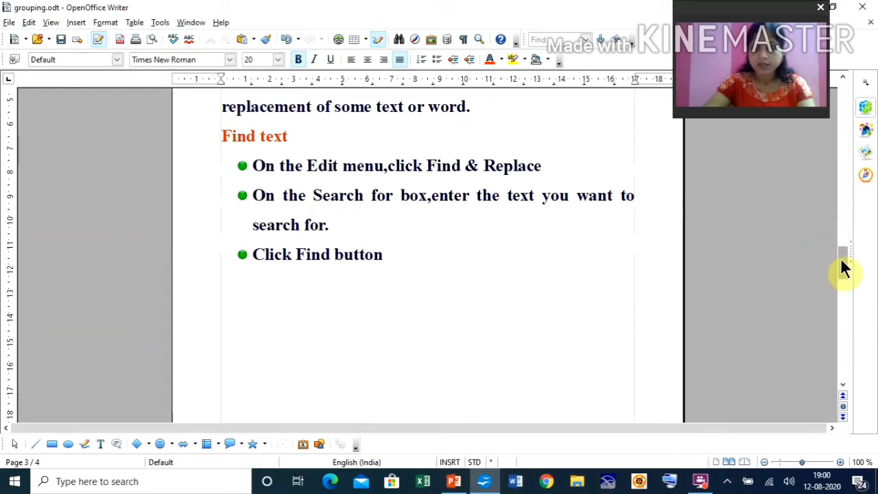
{"action": "left_click_drag", "start_coordinate": [843, 264], "coordinate": [814, 250]}
{"action": "left_click", "coordinate": [746, 287]}
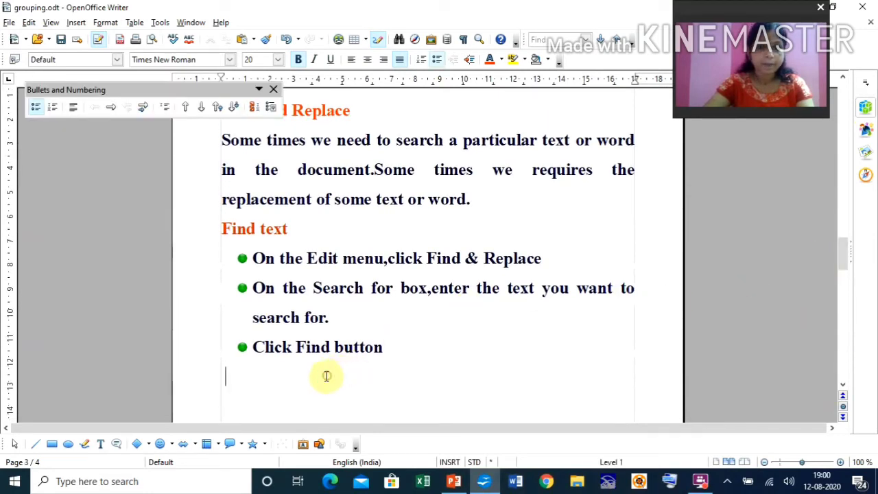
{"action": "left_click", "coordinate": [28, 23]}
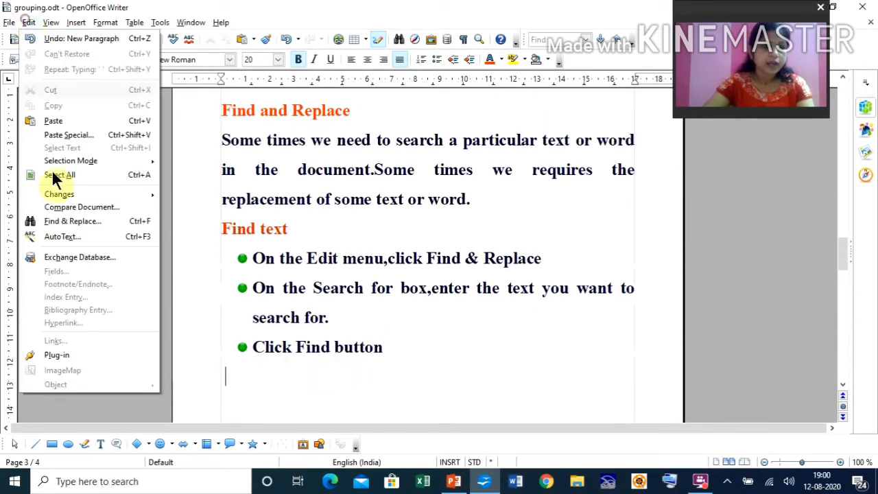
{"action": "left_click", "coordinate": [77, 223]}
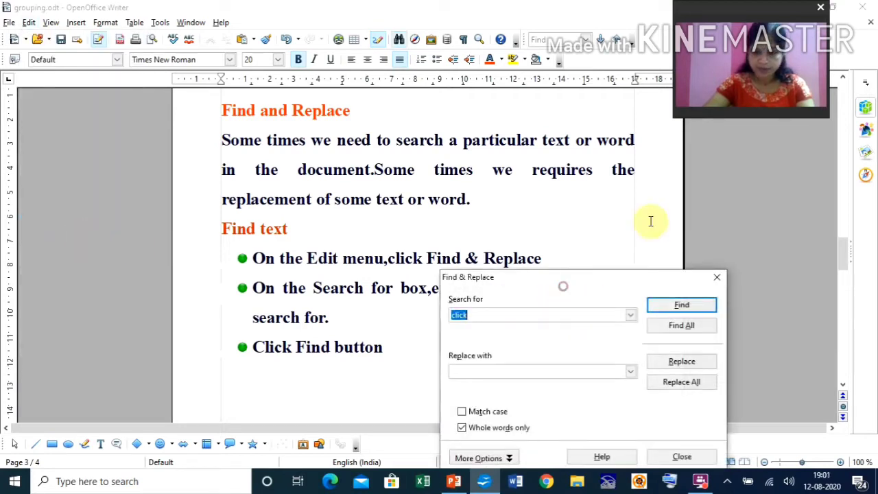
{"action": "left_click_drag", "start_coordinate": [632, 280], "coordinate": [684, 151]}
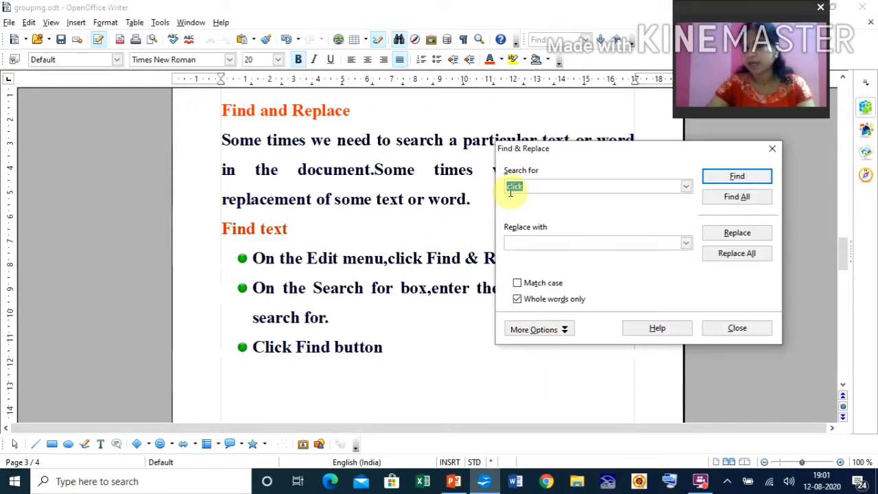
- Find all occurrences of "click" with Match case enabled and Whole words only disabled, moving the dialog aside to inspect the matches
{"action": "left_click", "coordinate": [514, 297]}
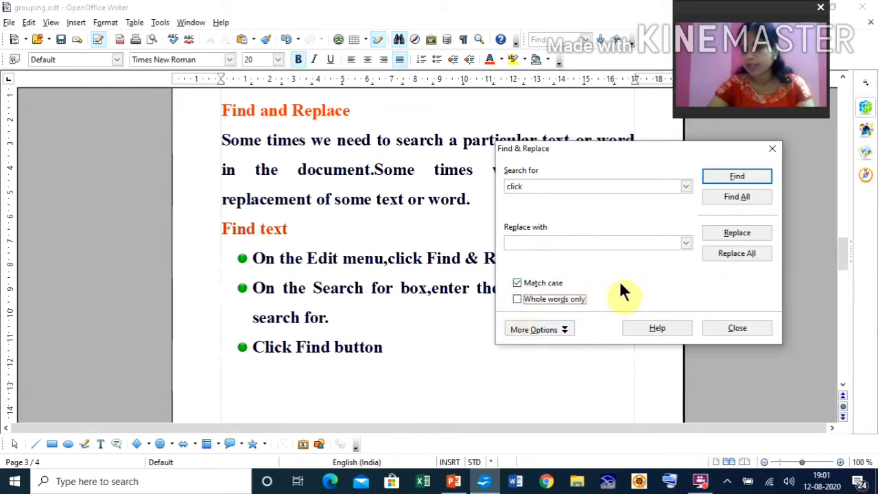
{"action": "left_click", "coordinate": [739, 194]}
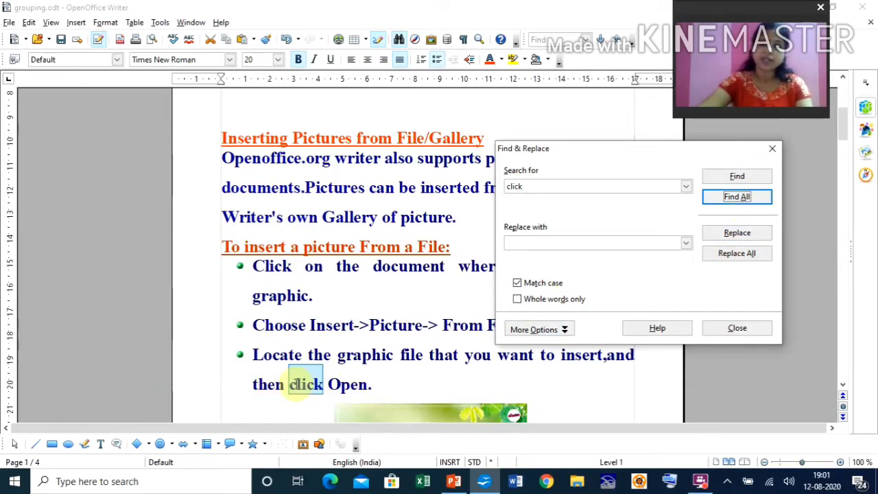
{"action": "left_click", "coordinate": [718, 151]}
{"action": "left_click_drag", "start_coordinate": [717, 148], "coordinate": [858, 331]}
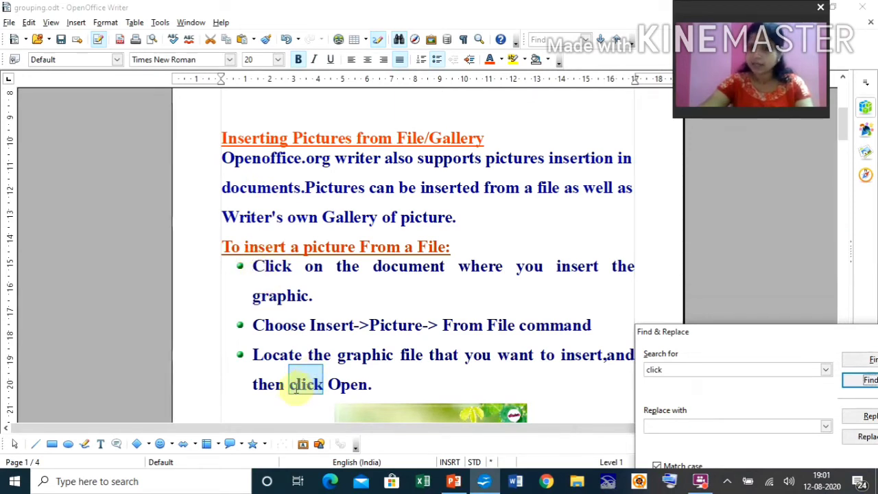
{"action": "left_click_drag", "start_coordinate": [741, 338], "coordinate": [580, 129]}
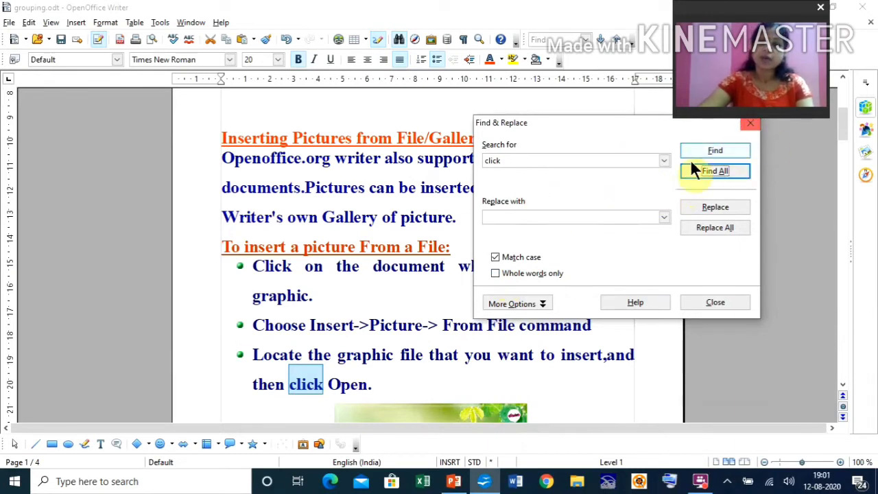
- Replace all case-matched occurrences of "click" with "CLICK" and close the Find & Replace dialog
{"action": "left_click_drag", "start_coordinate": [845, 140], "coordinate": [848, 142]}
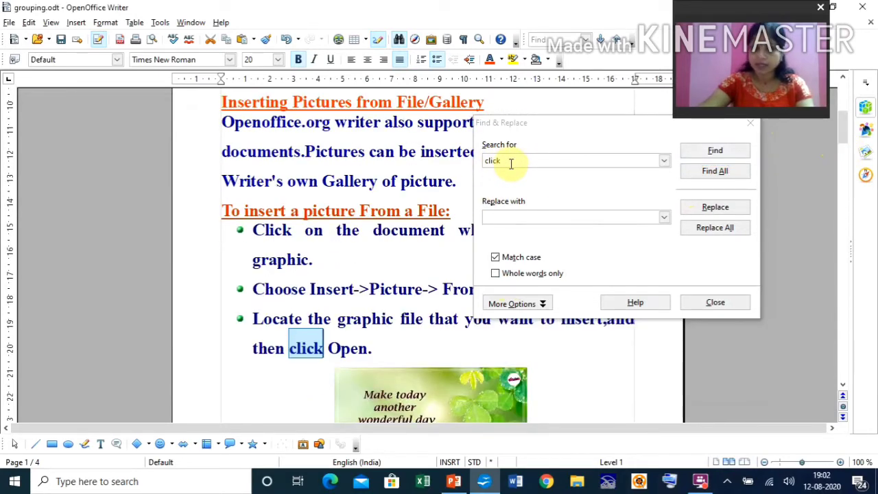
{"action": "left_click", "coordinate": [503, 215]}
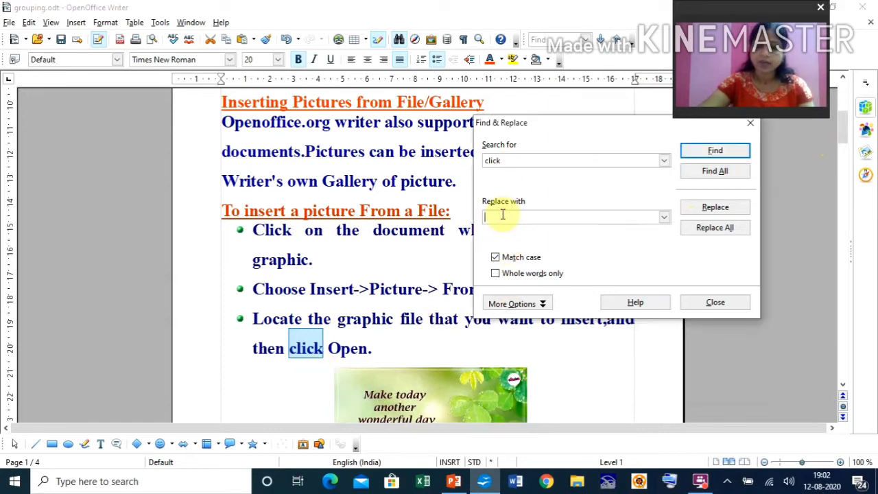
{"action": "type", "text": "CLICK"}
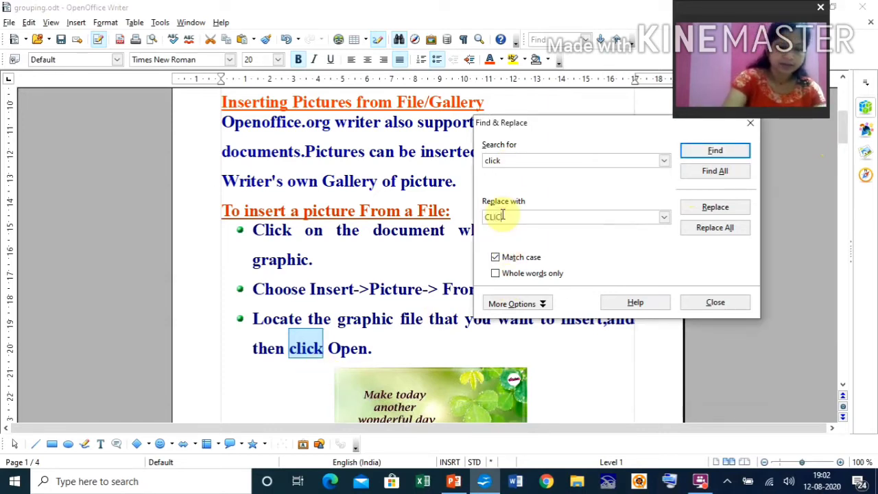
{"action": "key", "text": "BackSpace"}
{"action": "key", "text": "BackSpace"}
{"action": "key", "text": "BackSpace"}
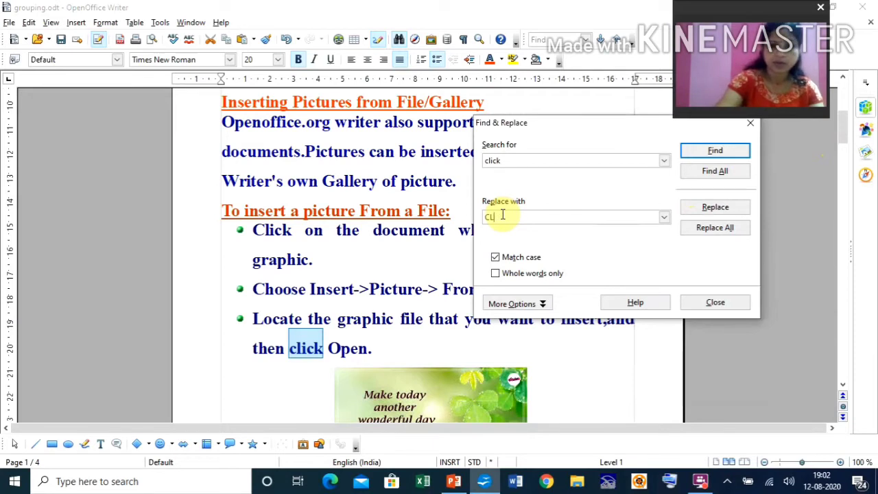
{"action": "type", "text": "ICK"}
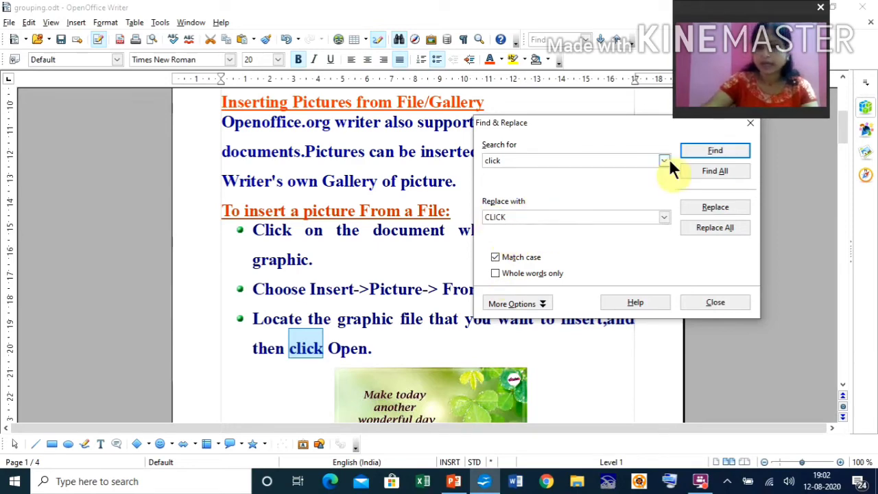
{"action": "left_click", "coordinate": [717, 223]}
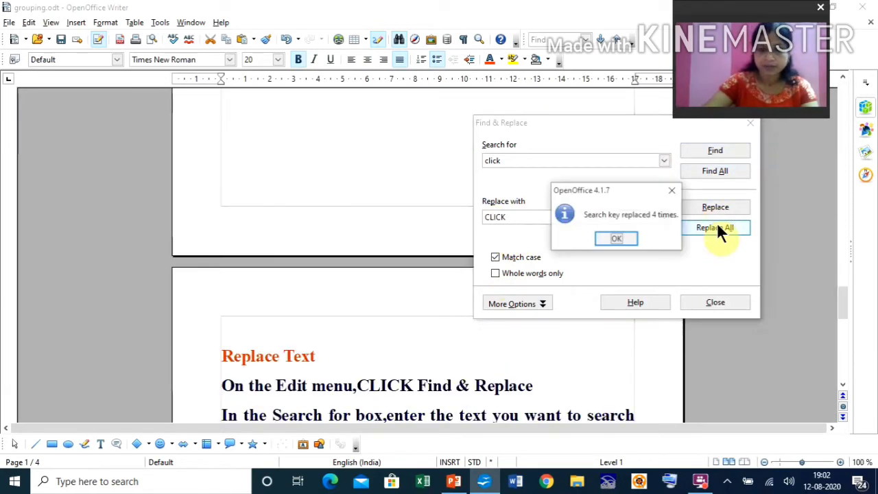
{"action": "left_click", "coordinate": [616, 238]}
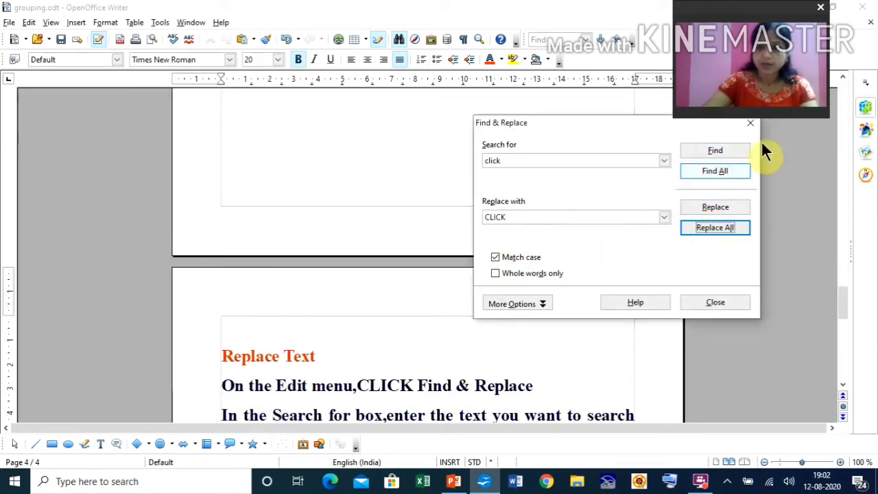
{"action": "left_click", "coordinate": [750, 123]}
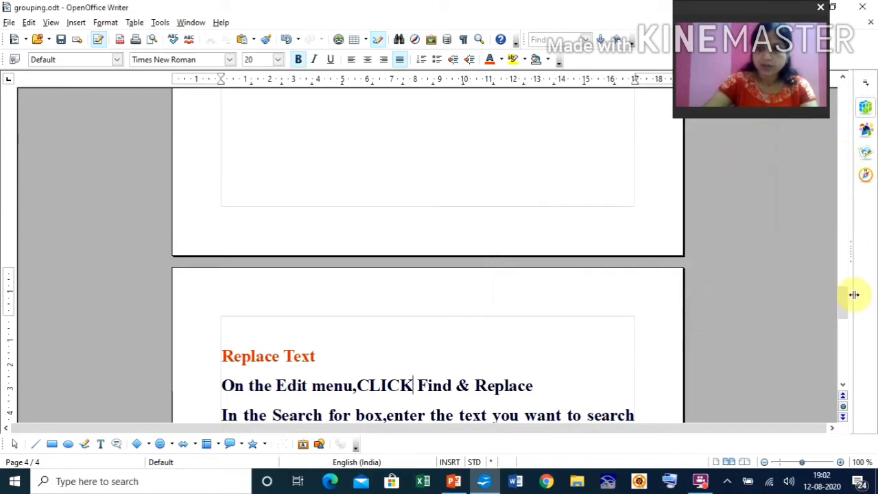
- Underline "CLICK F" in the Edit menu line below the "Replace Text" heading on page 4
{"action": "left_click_drag", "start_coordinate": [843, 309], "coordinate": [840, 318]}
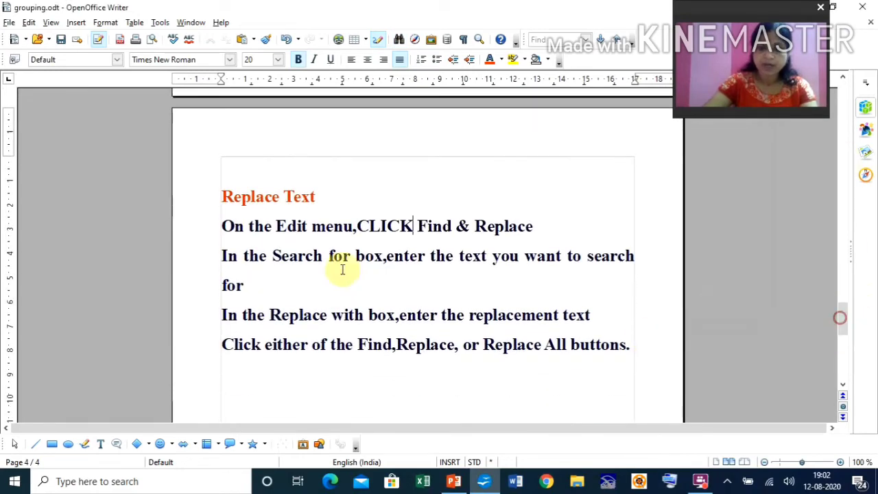
{"action": "left_click", "coordinate": [358, 228]}
{"action": "left_click_drag", "start_coordinate": [358, 228], "coordinate": [429, 227]}
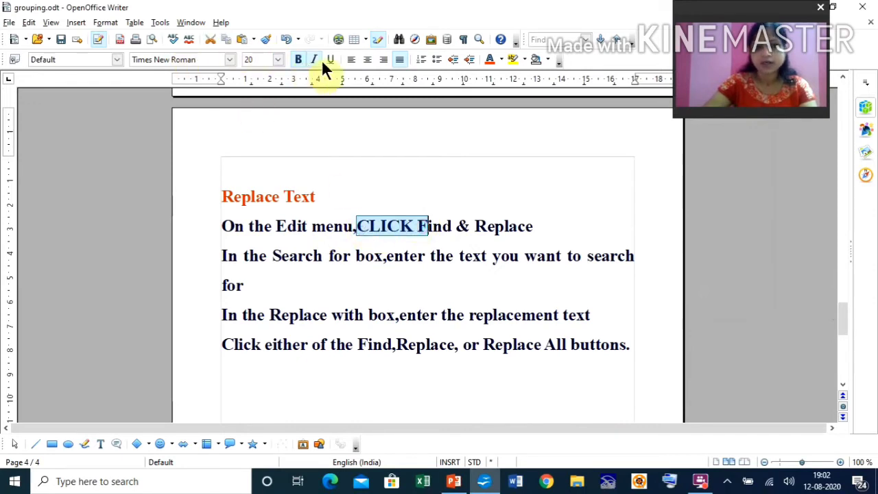
{"action": "left_click", "coordinate": [504, 223]}
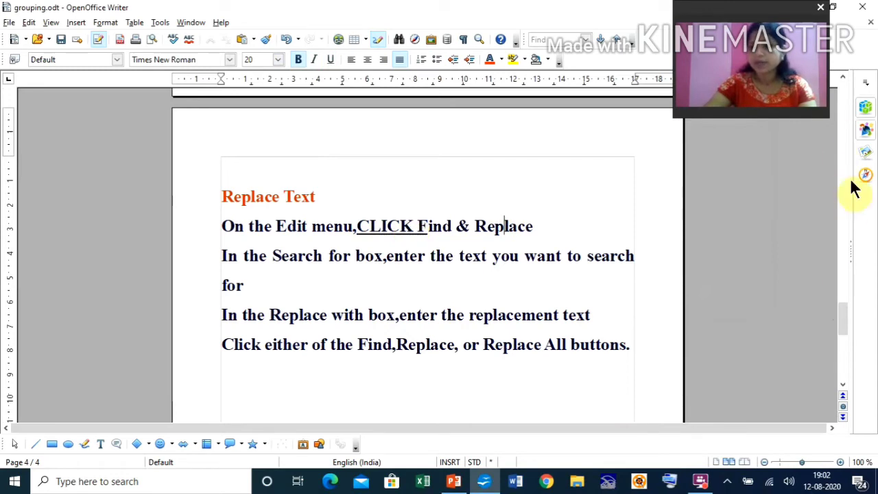
- Underline "CLICK" in the first bullet below the "Find text" heading on page 3
{"action": "left_click_drag", "start_coordinate": [839, 318], "coordinate": [848, 251]}
{"action": "left_click_drag", "start_coordinate": [389, 223], "coordinate": [453, 221]}
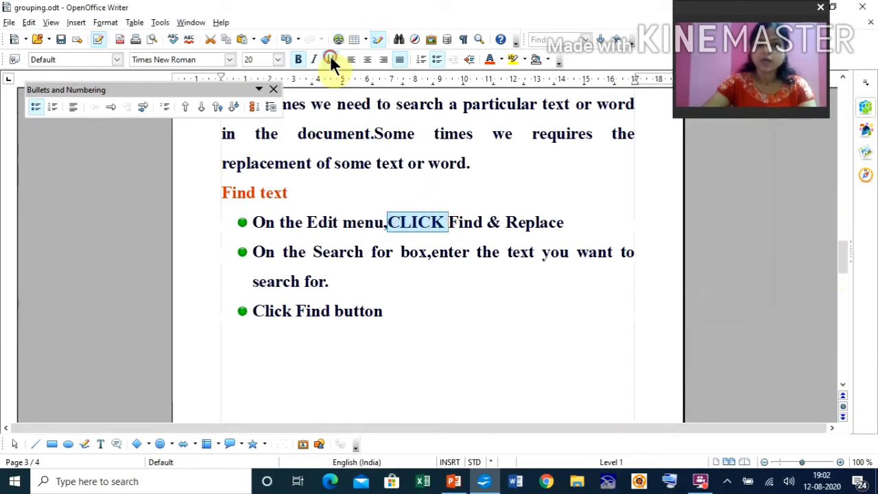
{"action": "left_click", "coordinate": [330, 59]}
- Insert a Fontwork object in the Favorite 3 style below the "Replace Text" instructions on page 4
{"action": "left_click_drag", "start_coordinate": [844, 253], "coordinate": [834, 319]}
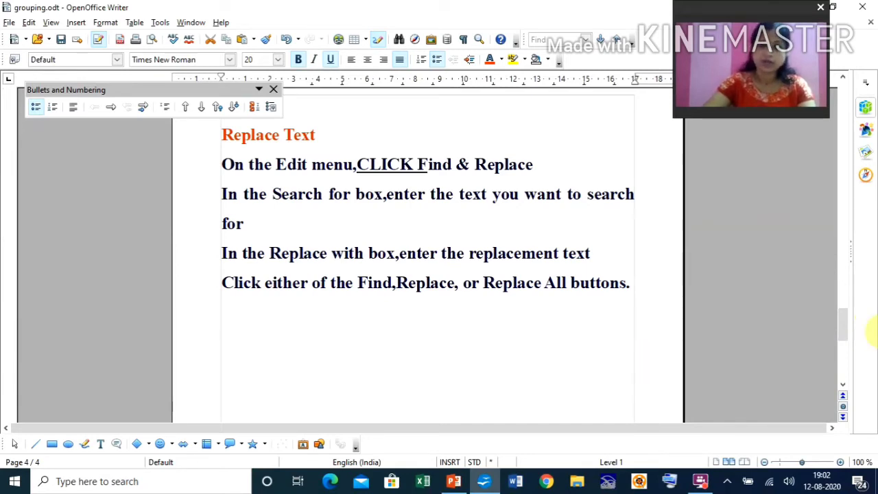
{"action": "mouse_move", "coordinate": [846, 324]}
{"action": "left_mouse_down"}
{"action": "mouse_move", "coordinate": [829, 367]}
{"action": "mouse_move", "coordinate": [832, 308]}
{"action": "mouse_move", "coordinate": [835, 320]}
{"action": "left_mouse_up"}
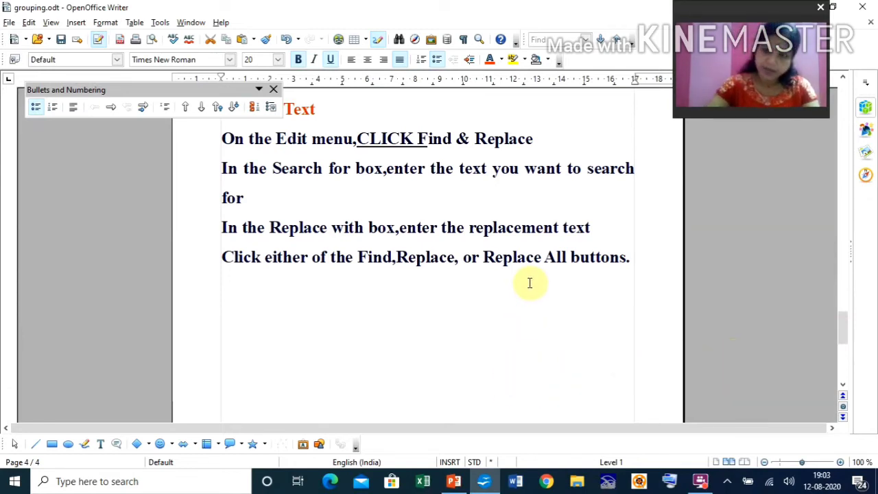
{"action": "left_click", "coordinate": [402, 346]}
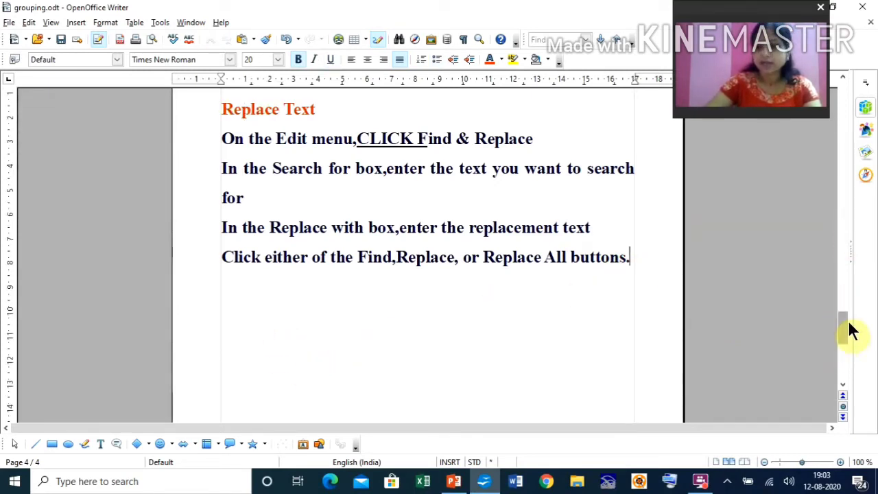
{"action": "left_click_drag", "start_coordinate": [851, 332], "coordinate": [780, 344]}
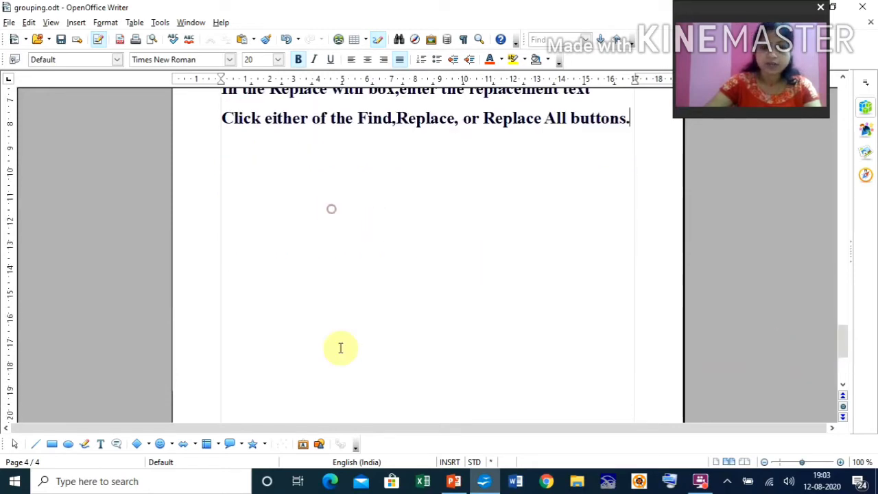
{"action": "left_click", "coordinate": [302, 444]}
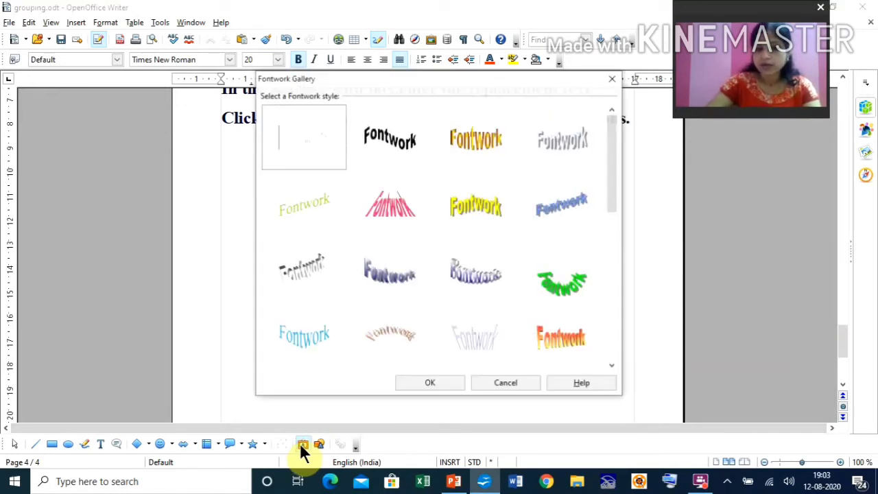
{"action": "left_click", "coordinate": [468, 143]}
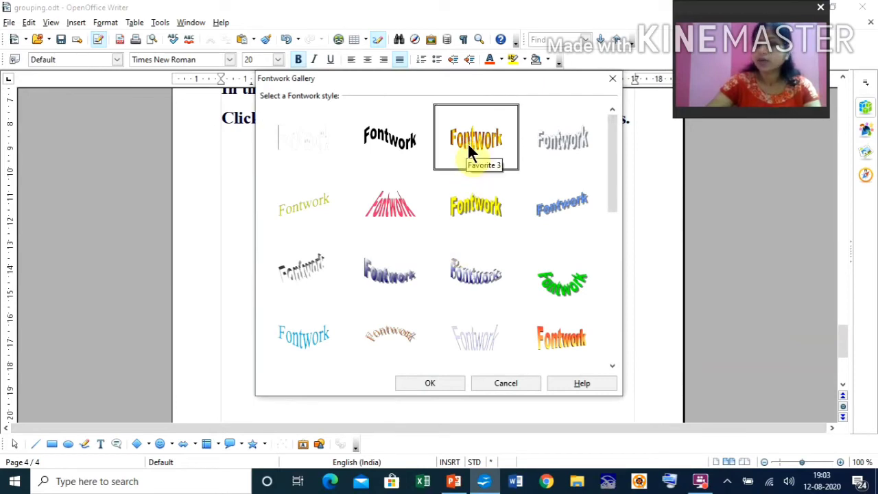
{"action": "left_click", "coordinate": [419, 386]}
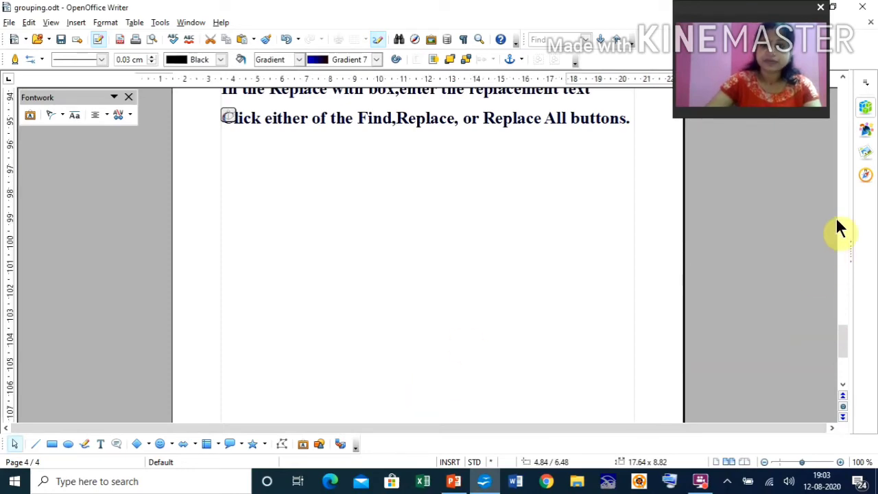
{"action": "left_click_drag", "start_coordinate": [844, 329], "coordinate": [856, 353]}
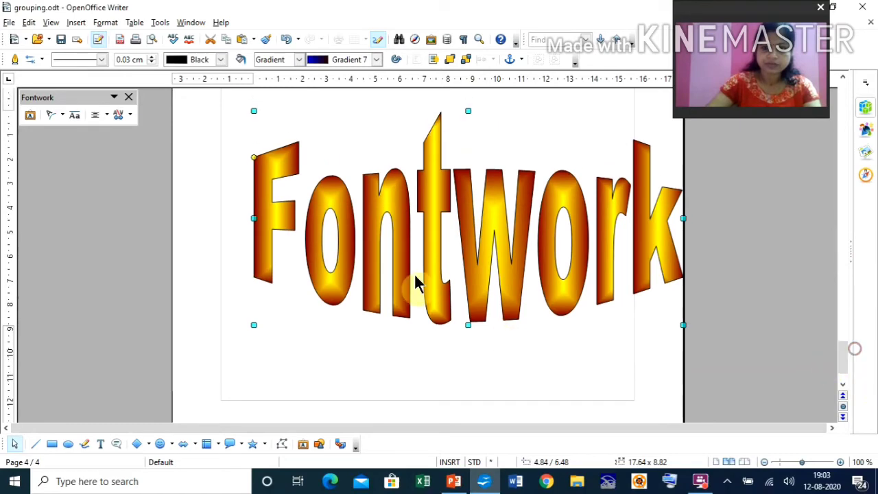
{"action": "scroll", "coordinate": [418, 275], "scroll_direction": "up", "scroll_amount": 7}
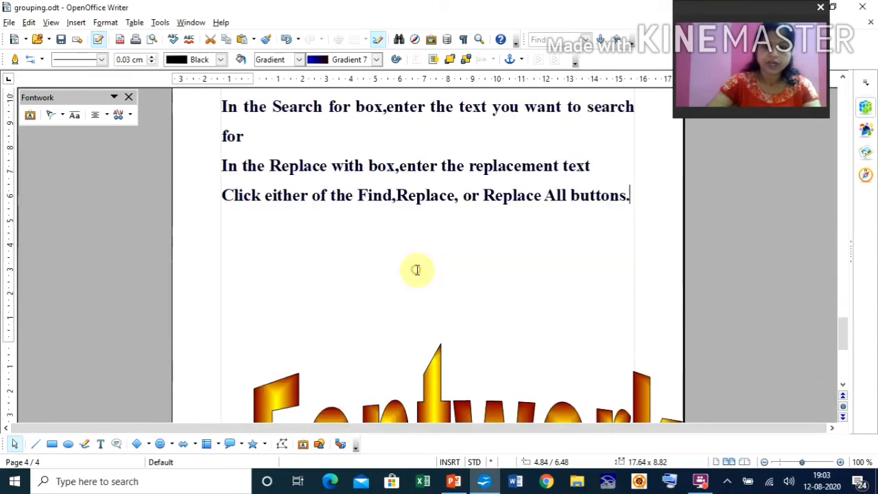
{"action": "left_click", "coordinate": [843, 398]}
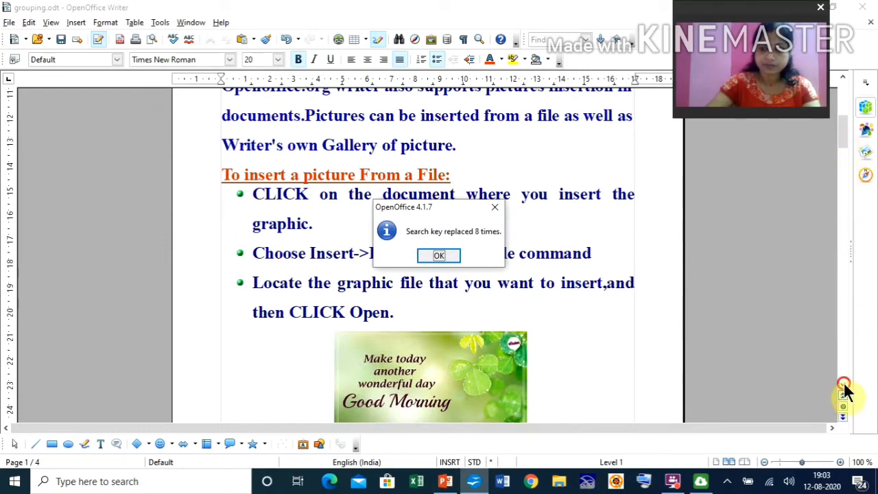
- Open the Fontwork object on page 4 for text editing and enter "Have a Nice Day" after its existing text
{"action": "left_click", "coordinate": [433, 256]}
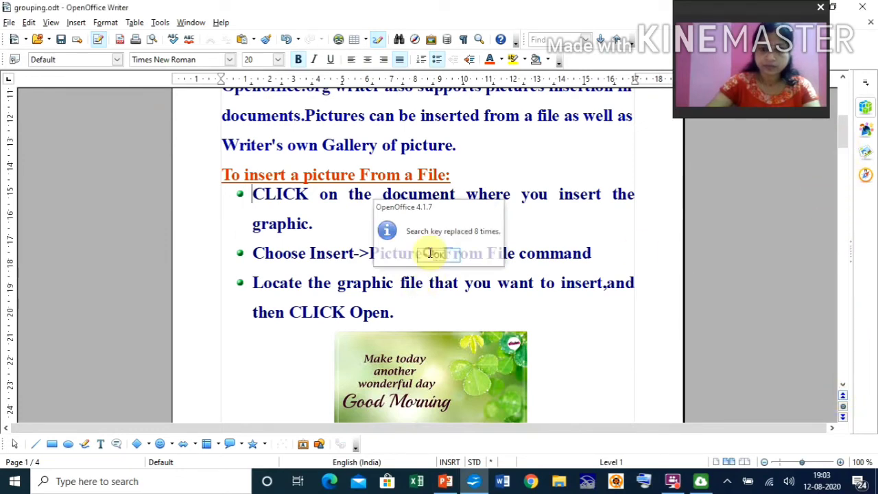
{"action": "left_click_drag", "start_coordinate": [844, 137], "coordinate": [795, 341]}
{"action": "left_click", "coordinate": [512, 330]}
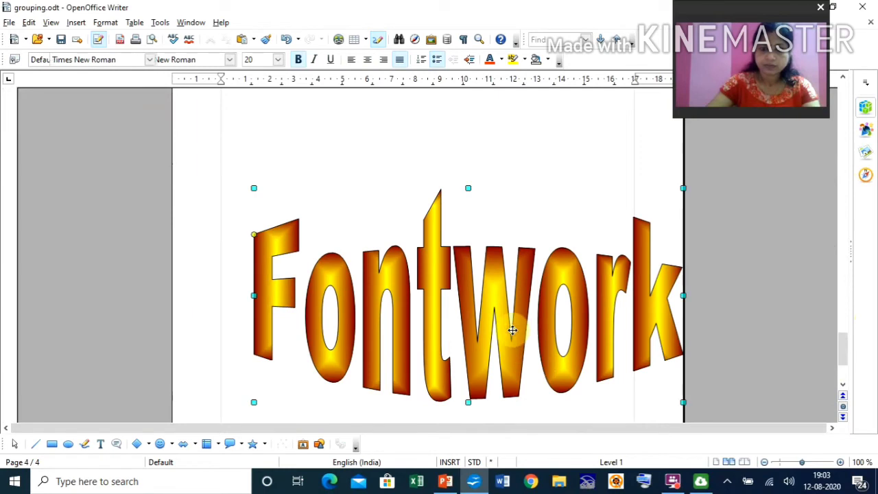
{"action": "type", "text": "g"}
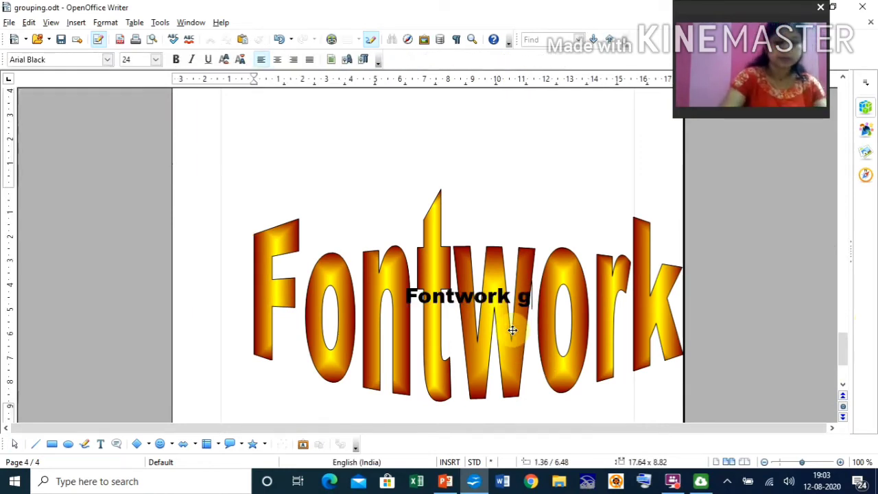
{"action": "type", "text": "Ha"}
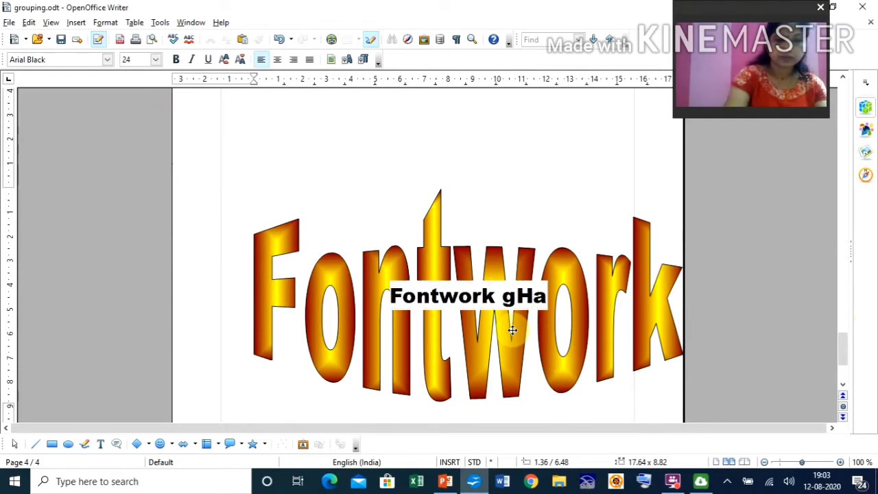
{"action": "type", "text": "v"}
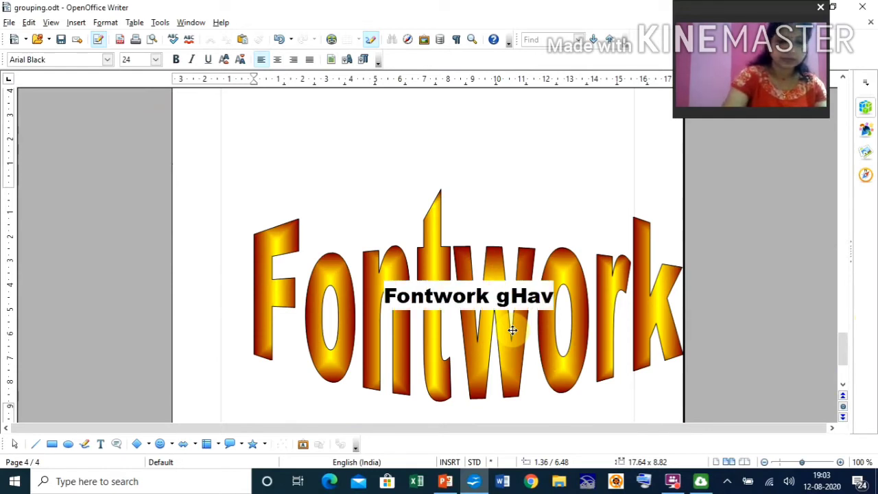
{"action": "type", "text": "e a Nice"}
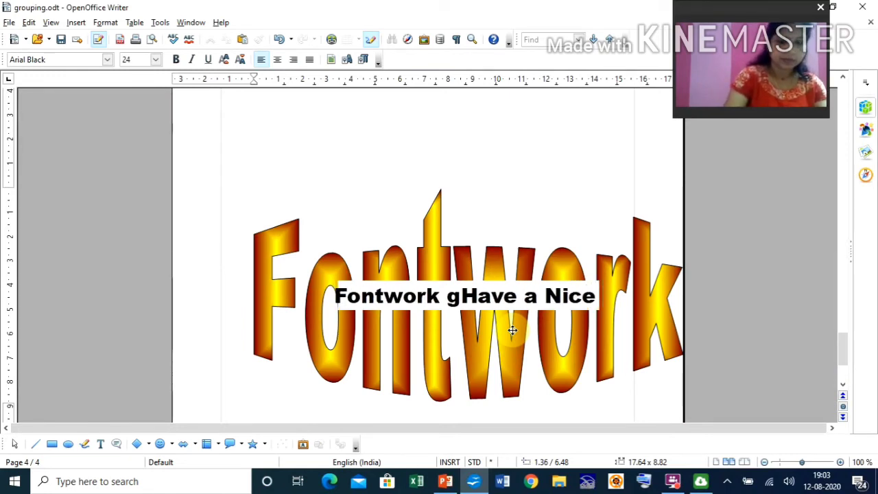
{"action": "type", "text": " Day"}
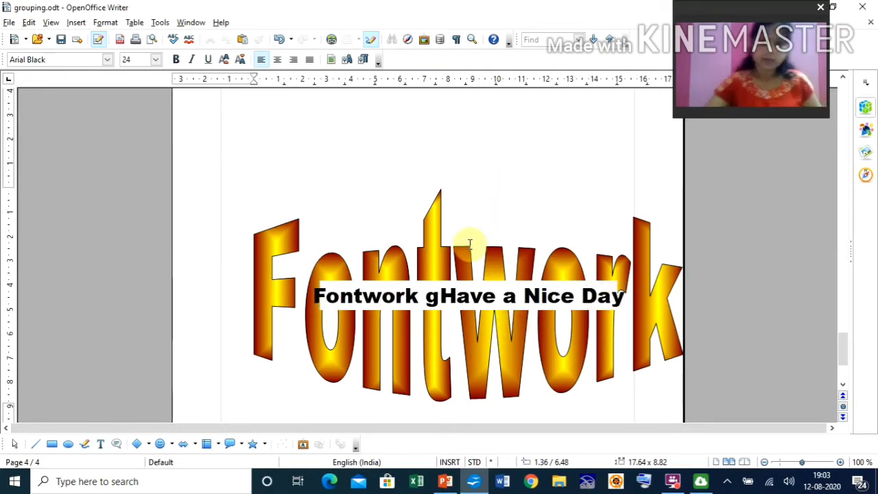
- Delete "Fontwork g" before "Have a Nice Day" in the Fontwork text and finish editing
{"action": "left_click", "coordinate": [440, 295]}
{"action": "key", "text": "BackSpace"}
{"action": "key", "text": "BackSpace"}
{"action": "key", "text": "BackSpace"}
{"action": "key", "text": "BackSpace"}
{"action": "key", "text": "BackSpace"}
{"action": "key", "text": "BackSpace"}
{"action": "key", "text": "BackSpace"}
{"action": "key", "text": "BackSpace"}
{"action": "key", "text": "BackSpace"}
{"action": "key", "text": "BackSpace"}
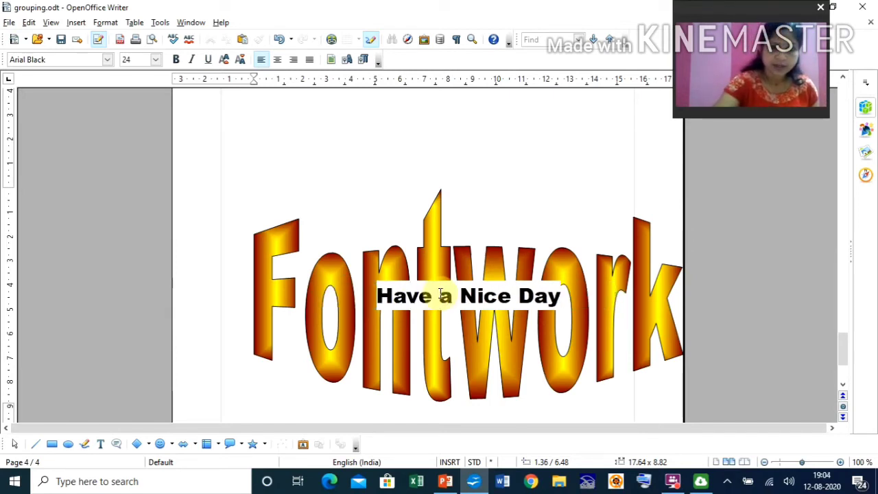
{"action": "left_click", "coordinate": [542, 176]}
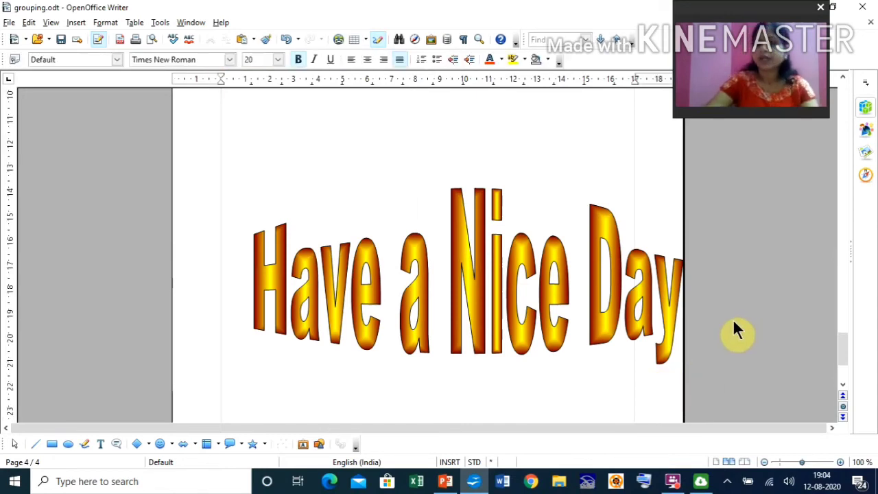
- Narrow the "Have a Nice Day" Fontwork to about 11.9 cm wide and reposition it between the page margins
{"action": "left_click", "coordinate": [480, 316]}
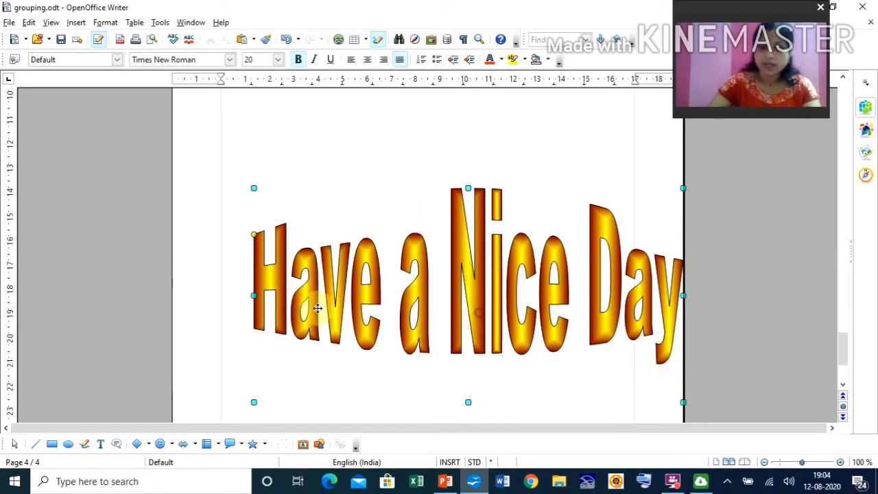
{"action": "left_click_drag", "start_coordinate": [254, 295], "coordinate": [330, 295]}
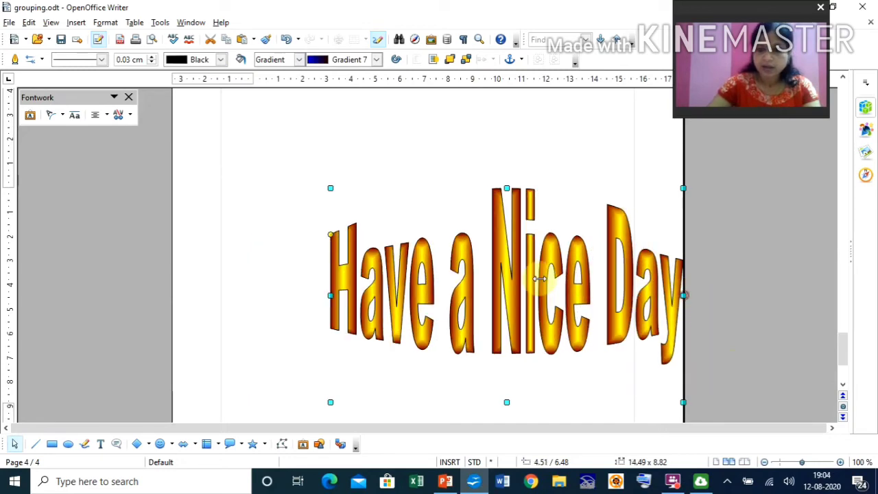
{"action": "left_click_drag", "start_coordinate": [684, 295], "coordinate": [600, 295]}
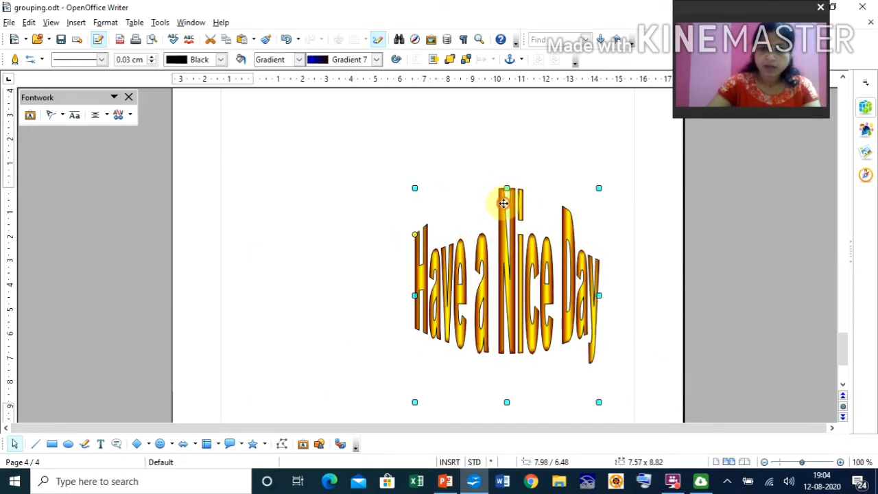
{"action": "left_click_drag", "start_coordinate": [503, 203], "coordinate": [374, 209]}
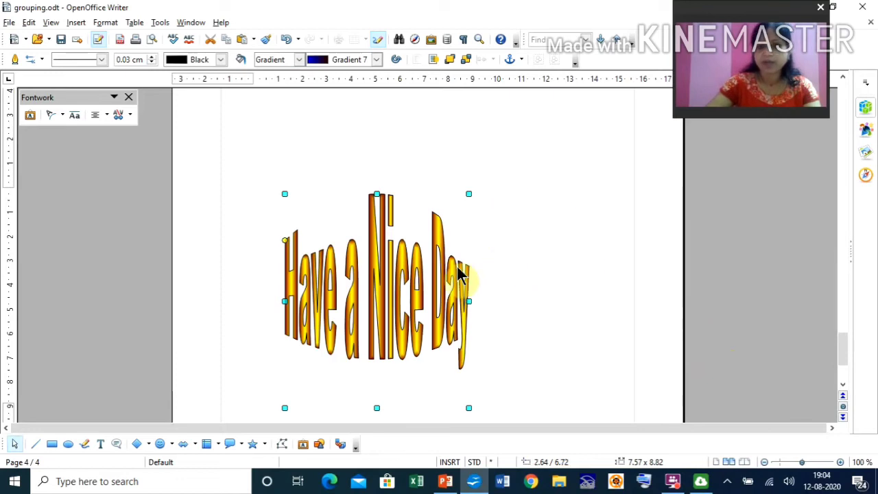
{"action": "left_click_drag", "start_coordinate": [470, 302], "coordinate": [565, 300]}
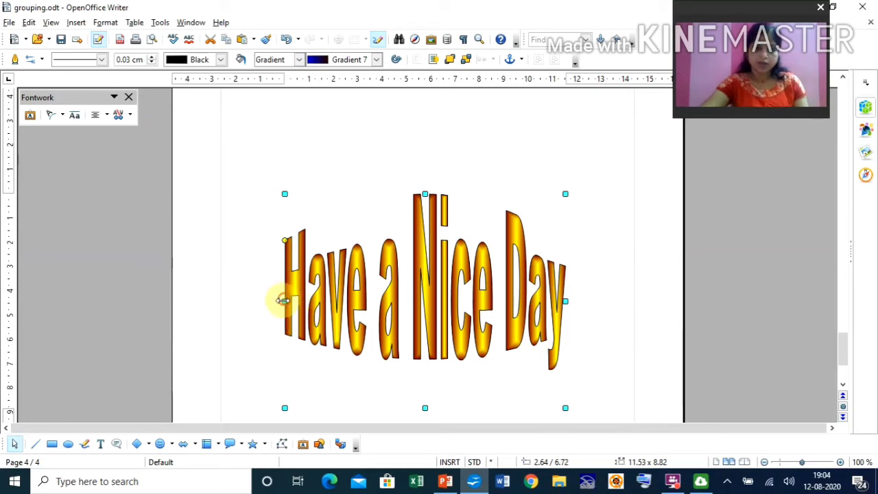
{"action": "left_click_drag", "start_coordinate": [283, 300], "coordinate": [276, 302]}
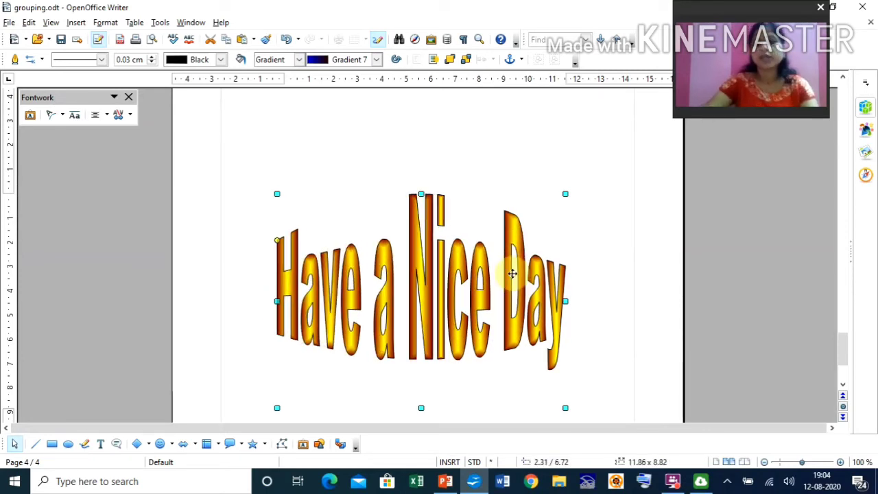
- Fill the "Have a Nice Day" Fontwork with the Pink Gradient
{"action": "right_click", "coordinate": [426, 274]}
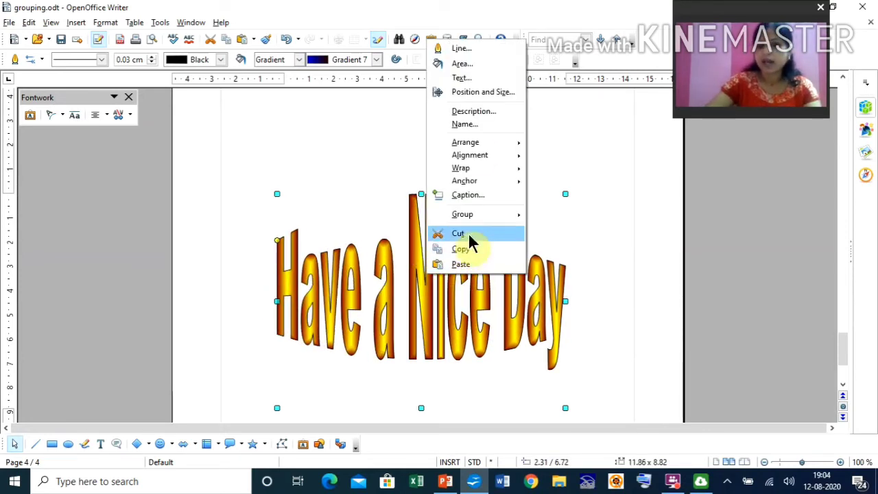
{"action": "left_click", "coordinate": [470, 64]}
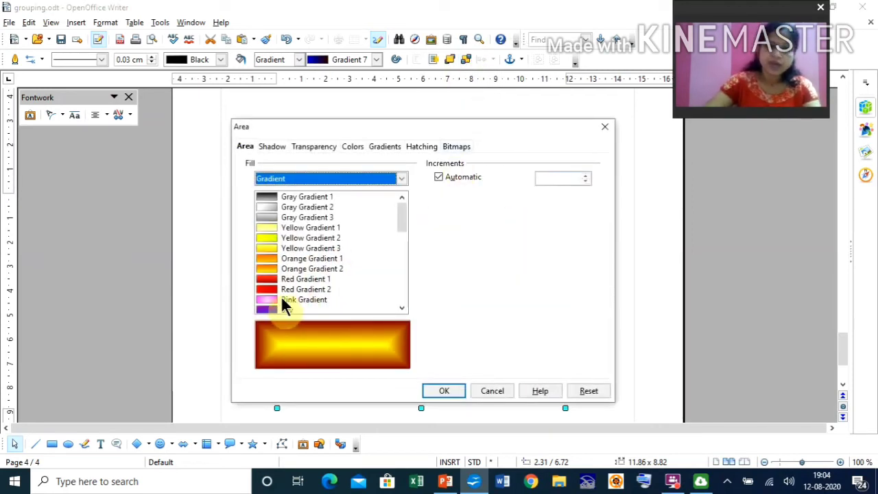
{"action": "left_click", "coordinate": [267, 301]}
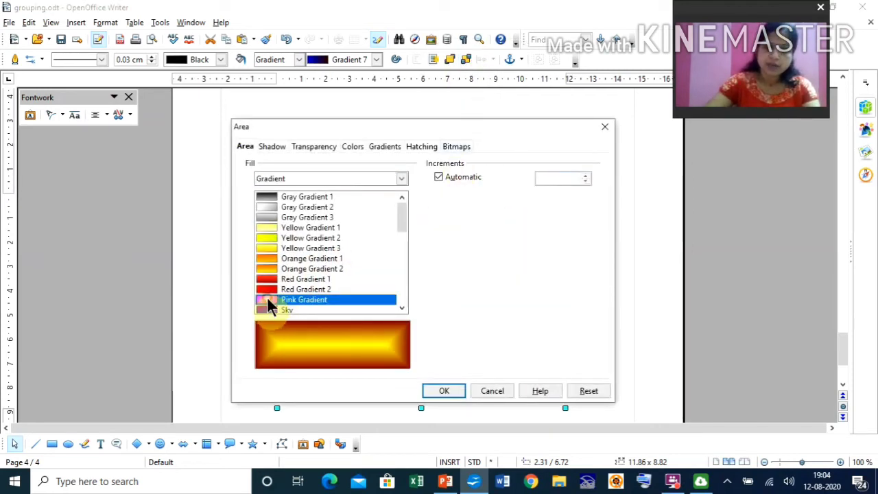
{"action": "left_click", "coordinate": [451, 391]}
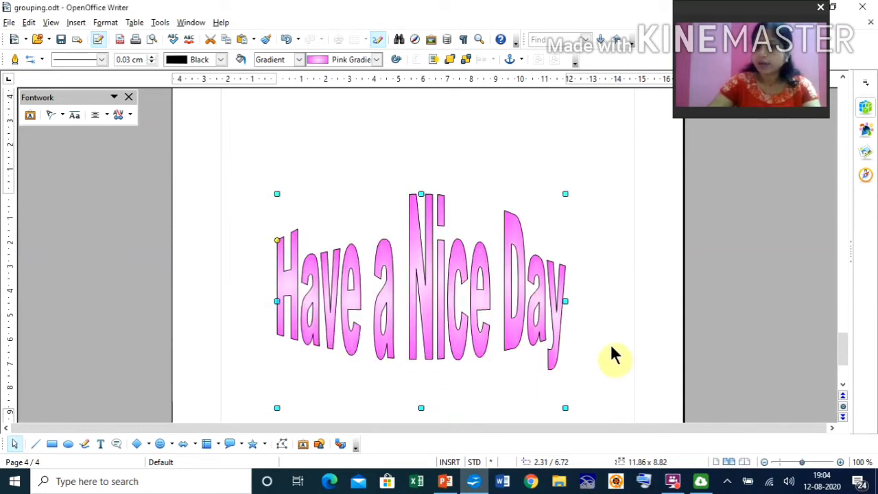
- Set the "Have a Nice Day" Fontwork's outline to Yellow green with a 0.13 cm width, and deselect the object
{"action": "right_click", "coordinate": [434, 265]}
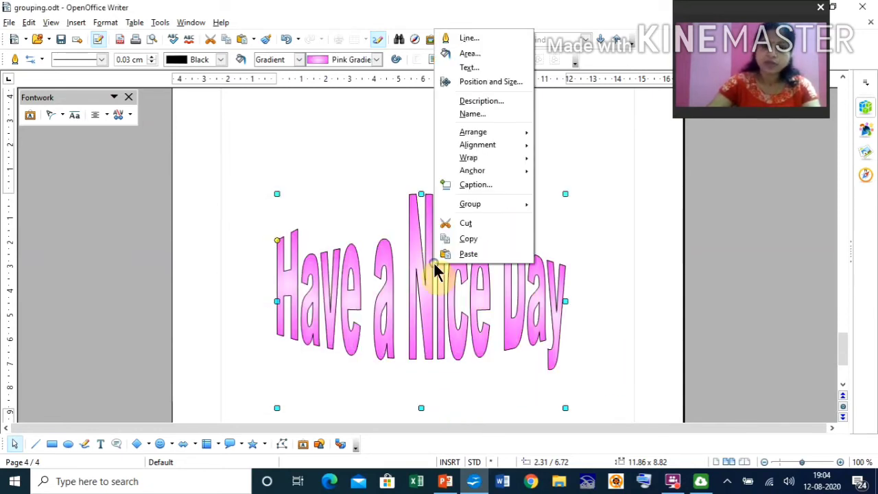
{"action": "left_click", "coordinate": [469, 39]}
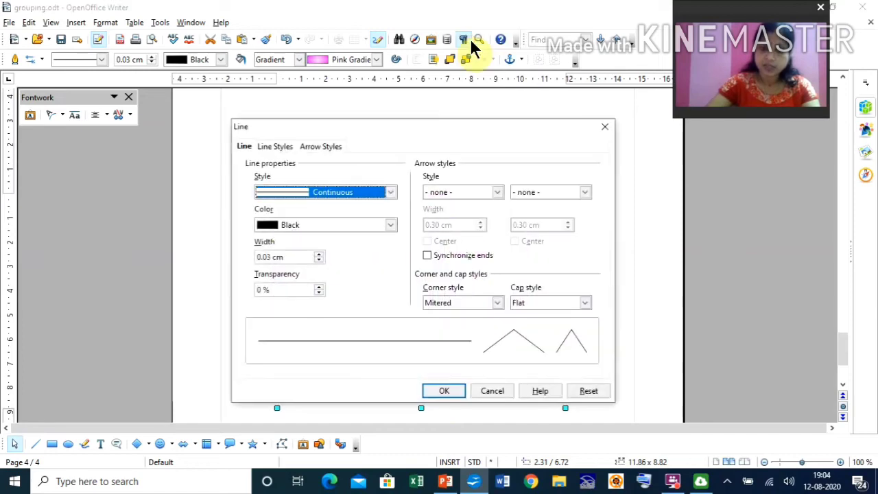
{"action": "left_click", "coordinate": [352, 227]}
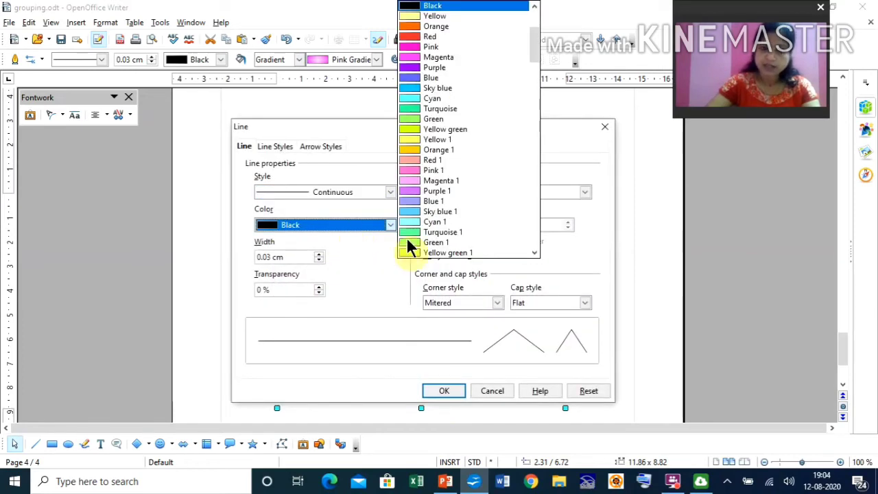
{"action": "left_click", "coordinate": [412, 129]}
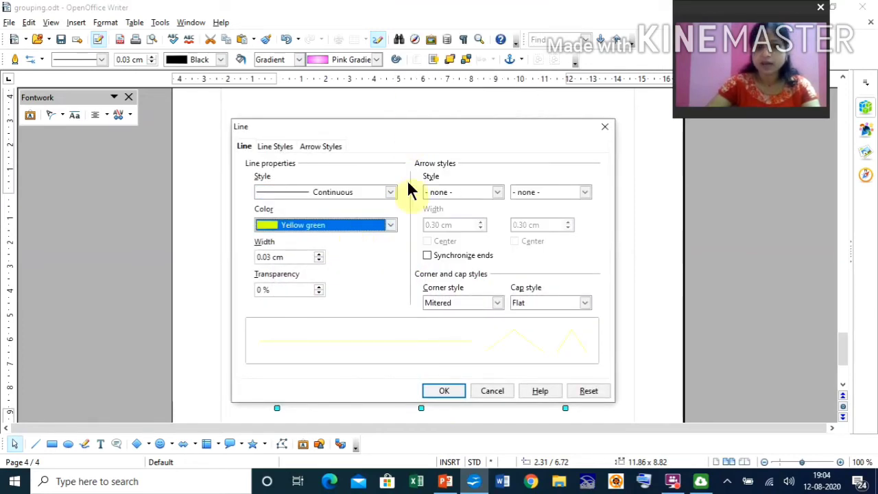
{"action": "left_click", "coordinate": [319, 252]}
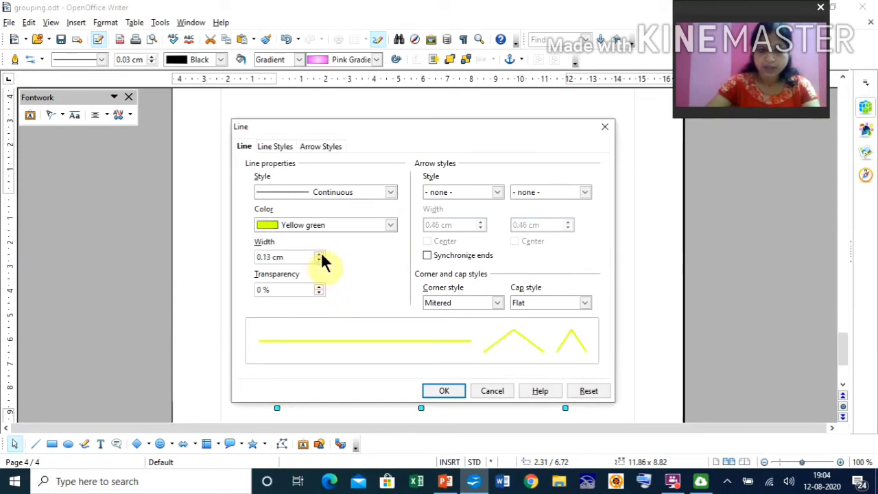
{"action": "left_click", "coordinate": [445, 389]}
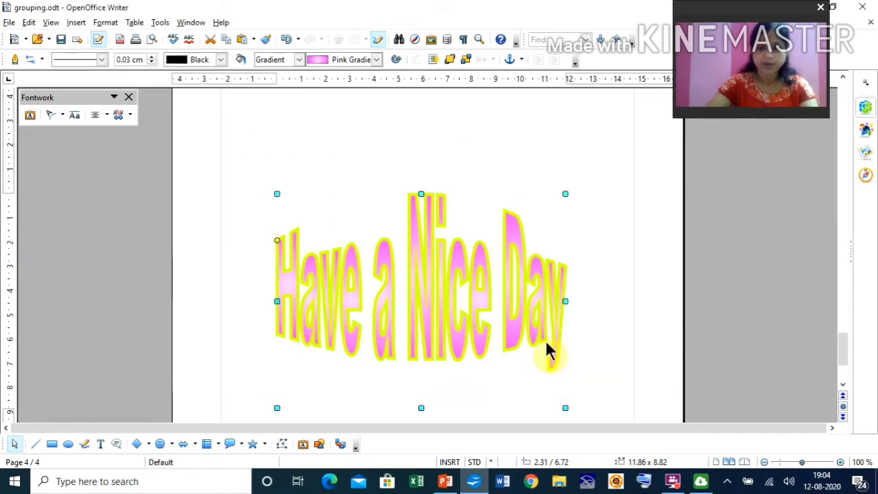
{"action": "scroll", "coordinate": [594, 350], "scroll_direction": "up", "scroll_amount": 4}
{"action": "left_click", "coordinate": [592, 343]}
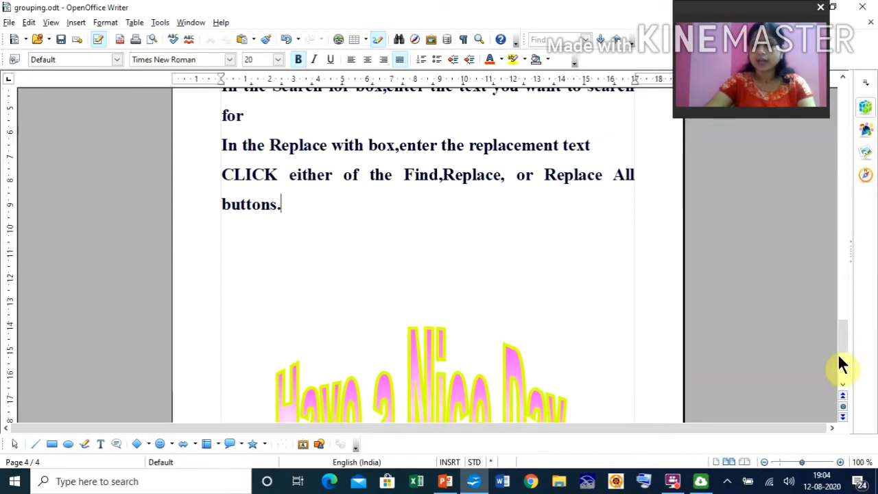
- Add a Red shadow to the "Have a Nice Day" Fontwork and deselect the object
{"action": "left_click_drag", "start_coordinate": [840, 338], "coordinate": [844, 386]}
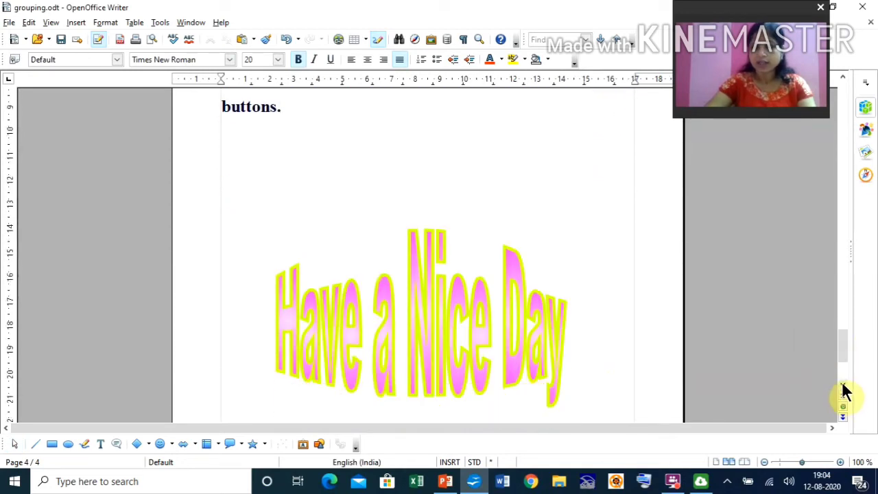
{"action": "left_click", "coordinate": [843, 385]}
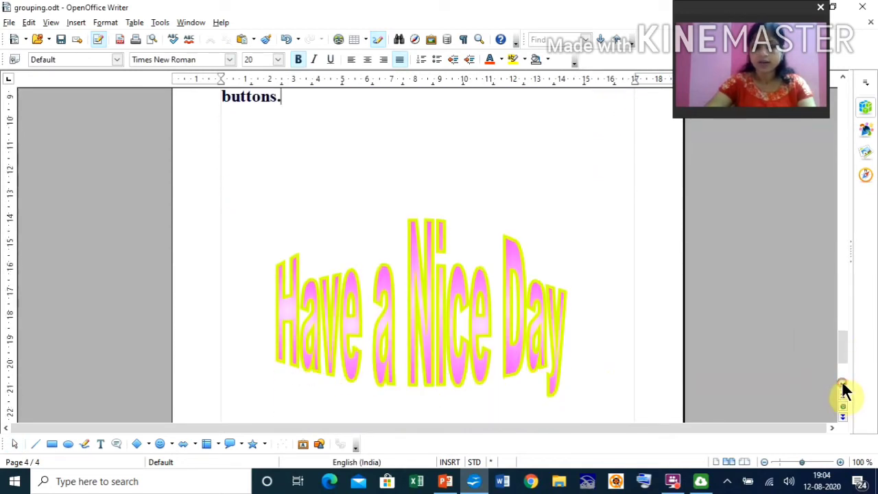
{"action": "right_click", "coordinate": [414, 303]}
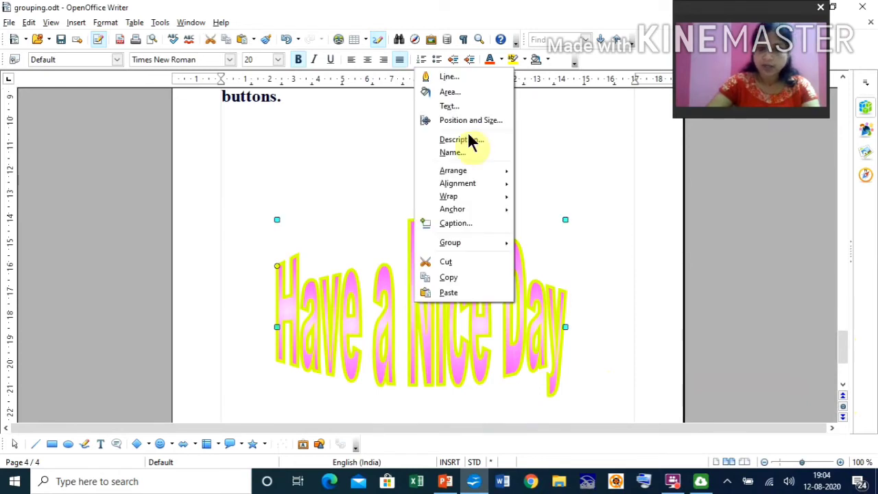
{"action": "left_click", "coordinate": [453, 92]}
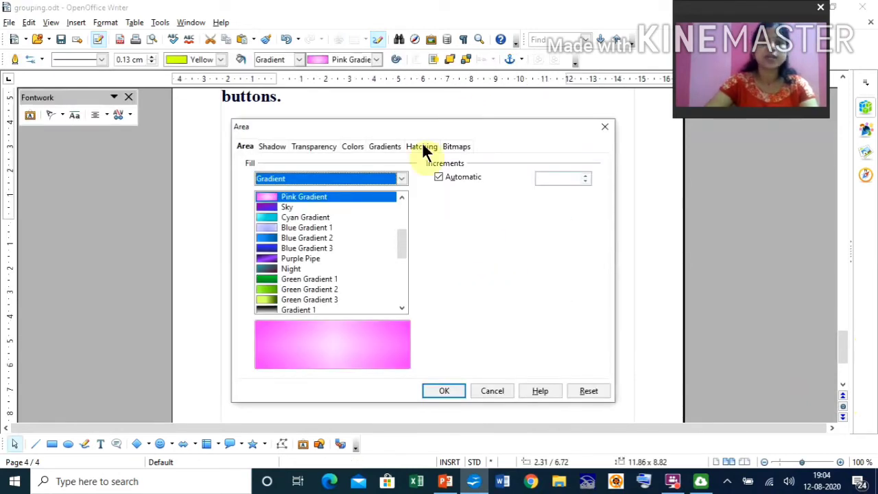
{"action": "left_click", "coordinate": [275, 147]}
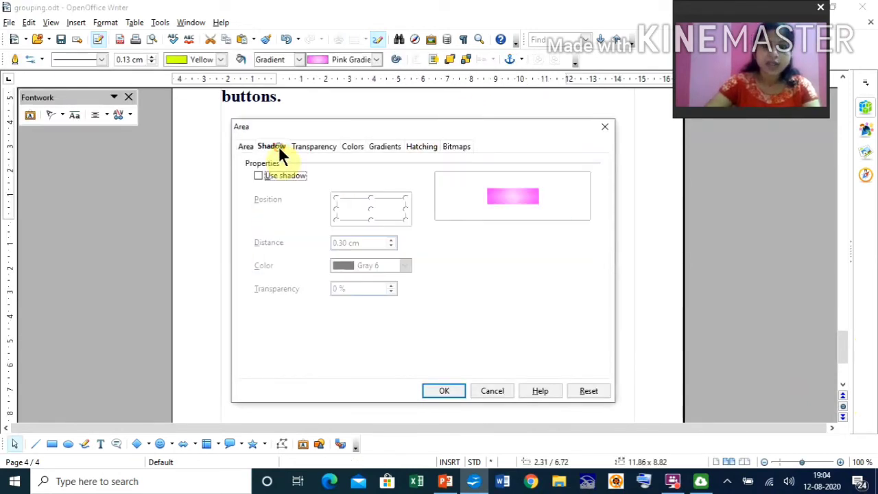
{"action": "left_click", "coordinate": [259, 176]}
{"action": "left_click", "coordinate": [405, 266]}
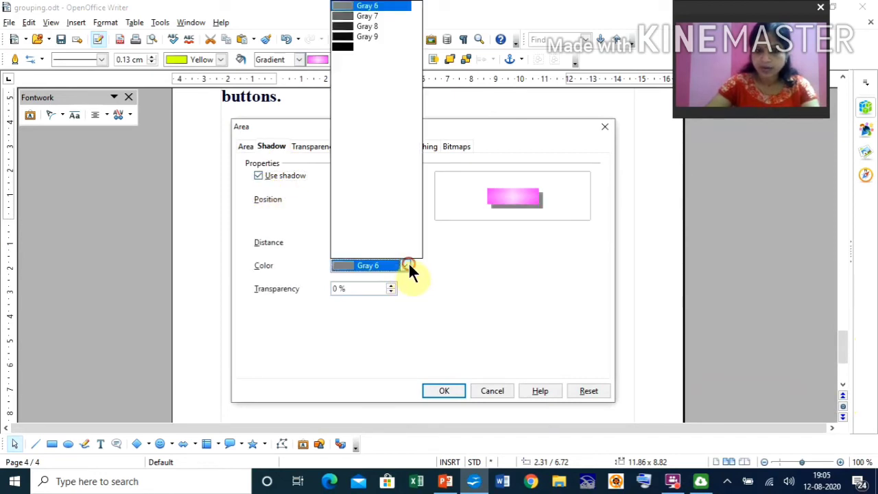
{"action": "left_click", "coordinate": [341, 88]}
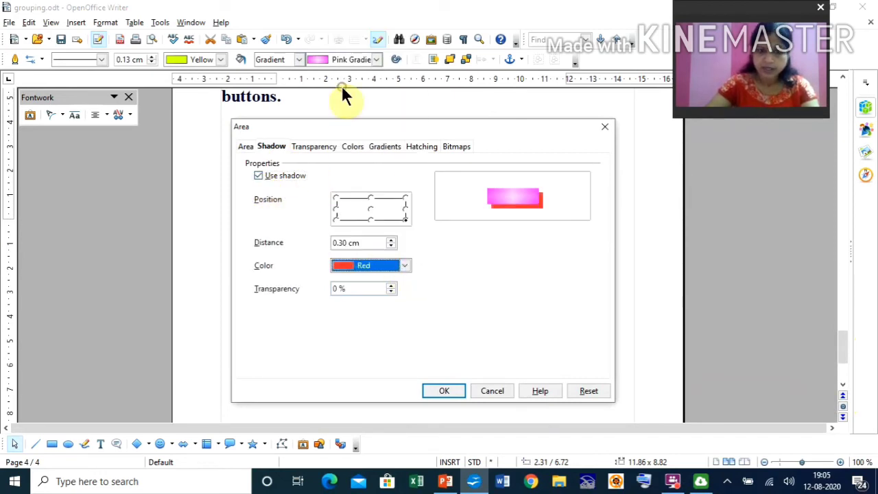
{"action": "left_click", "coordinate": [446, 390]}
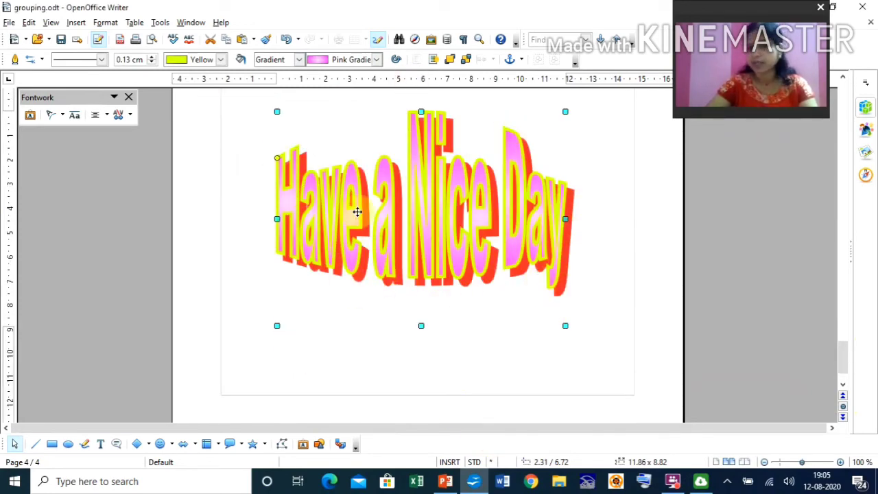
{"action": "key", "text": "Escape"}
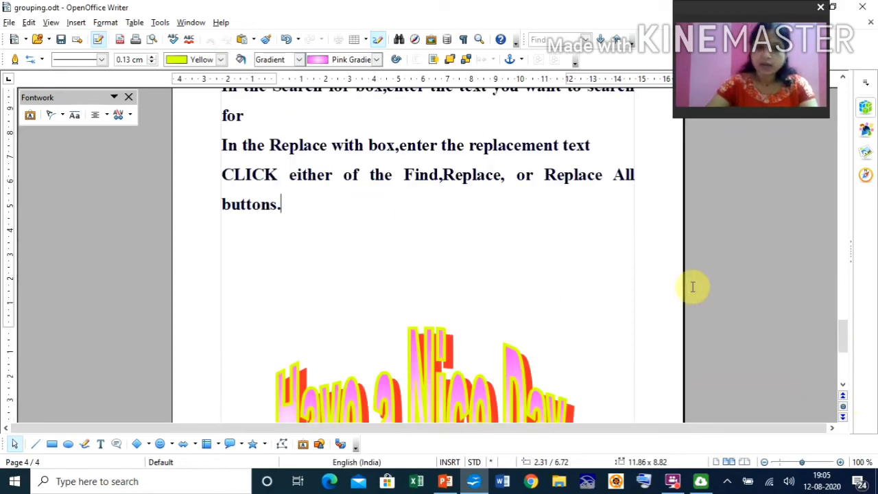
- In the area settings of the "Have a Nice Day" Fontwork, set the gradient's start colour to Blue 4
{"action": "left_click", "coordinate": [843, 385]}
{"action": "left_click", "coordinate": [843, 384]}
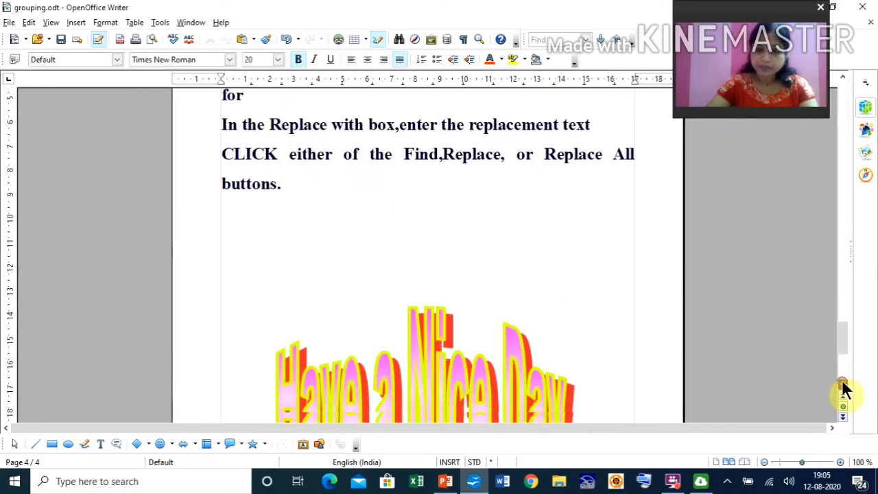
{"action": "left_click", "coordinate": [844, 384]}
{"action": "left_click", "coordinate": [844, 386]}
{"action": "left_click_drag", "start_coordinate": [840, 339], "coordinate": [848, 374]}
{"action": "right_click", "coordinate": [458, 232]}
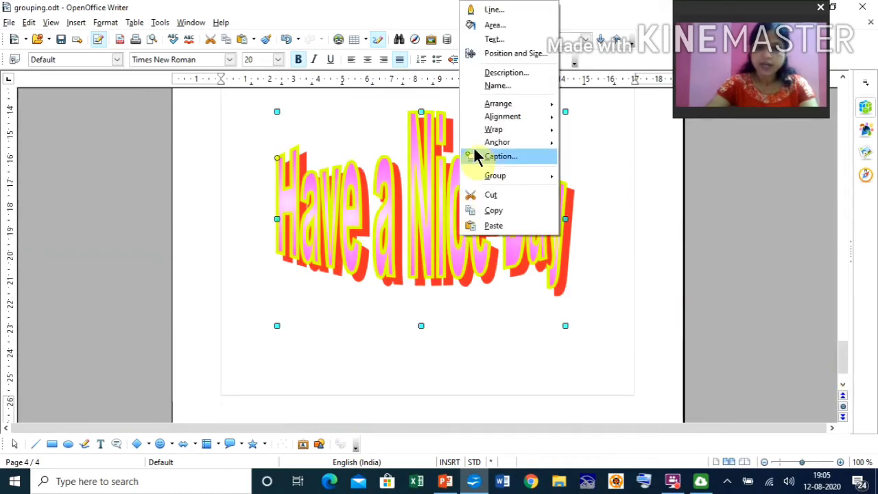
{"action": "left_click", "coordinate": [495, 28]}
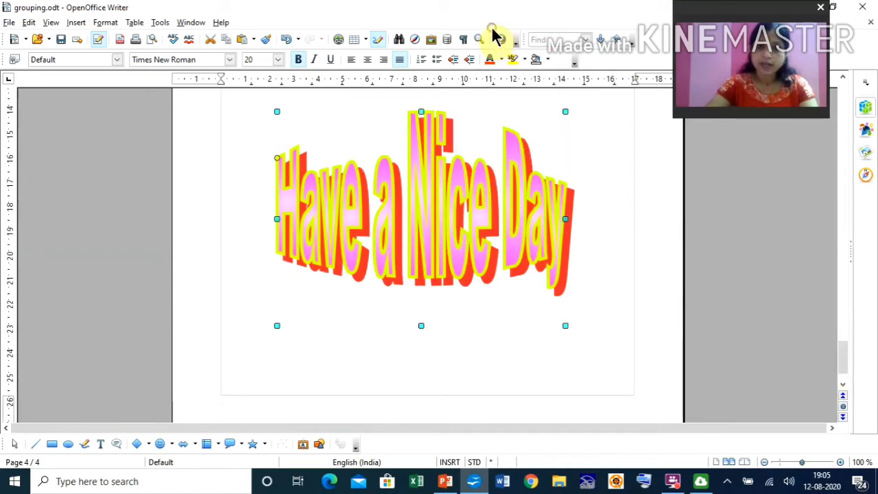
{"action": "left_click", "coordinate": [378, 147]}
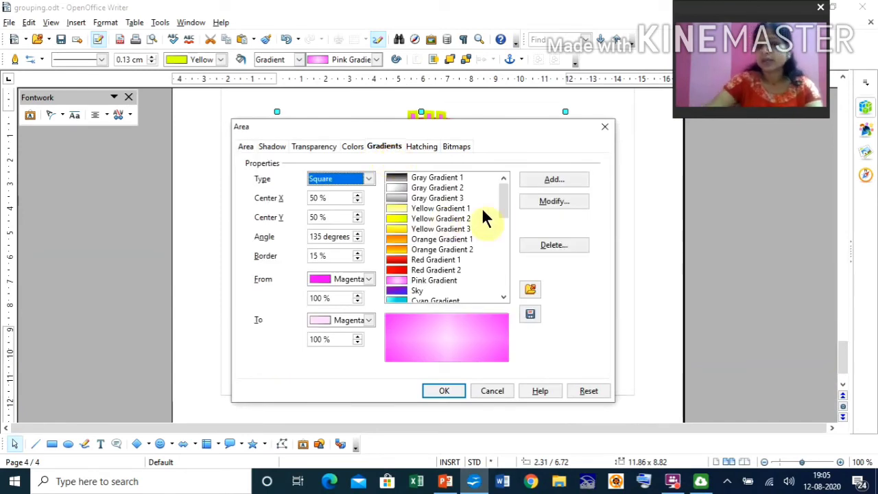
{"action": "left_click", "coordinate": [503, 198]}
{"action": "left_click_drag", "start_coordinate": [503, 197], "coordinate": [505, 279]}
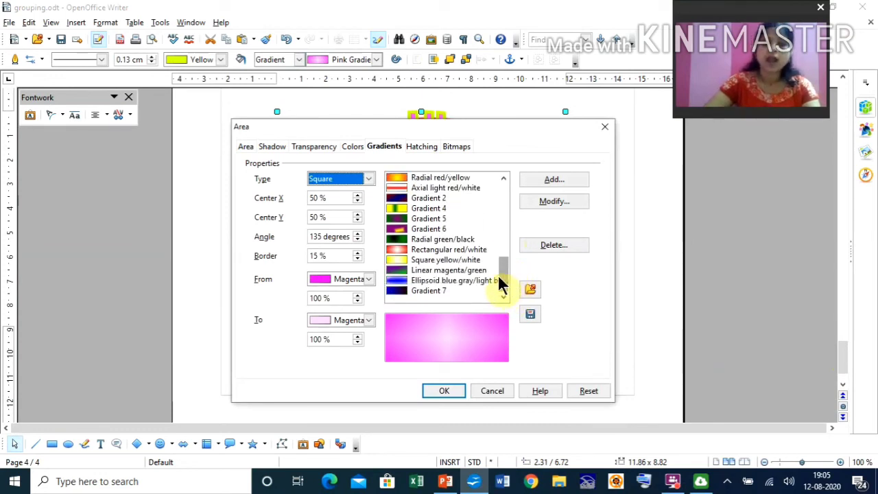
{"action": "left_click", "coordinate": [368, 279]}
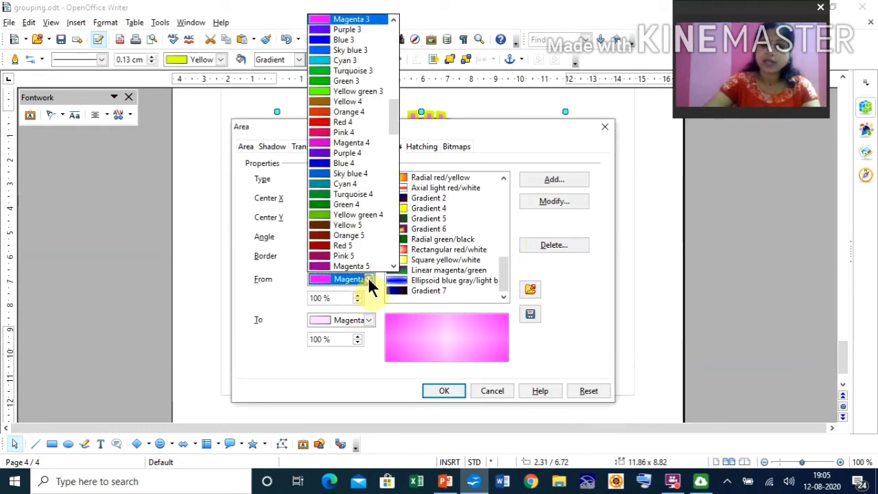
{"action": "left_click", "coordinate": [323, 165]}
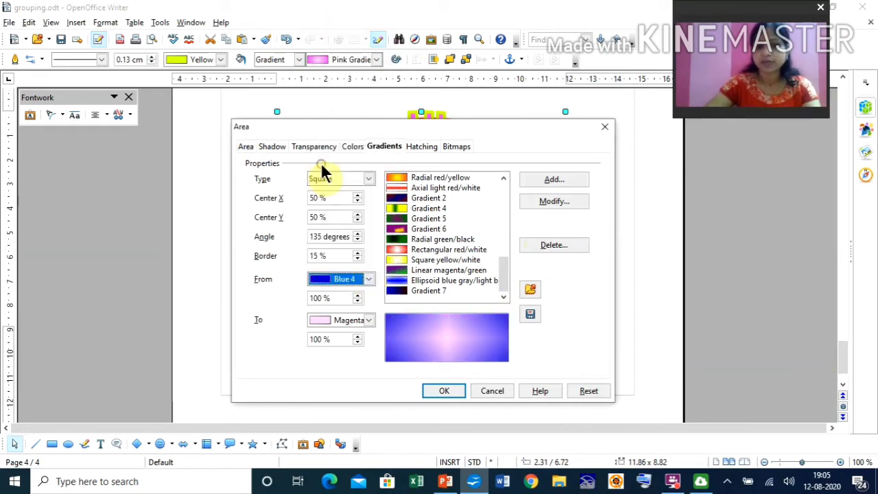
- Set the gradient's end colour to Chart 5
{"action": "left_click", "coordinate": [367, 320]}
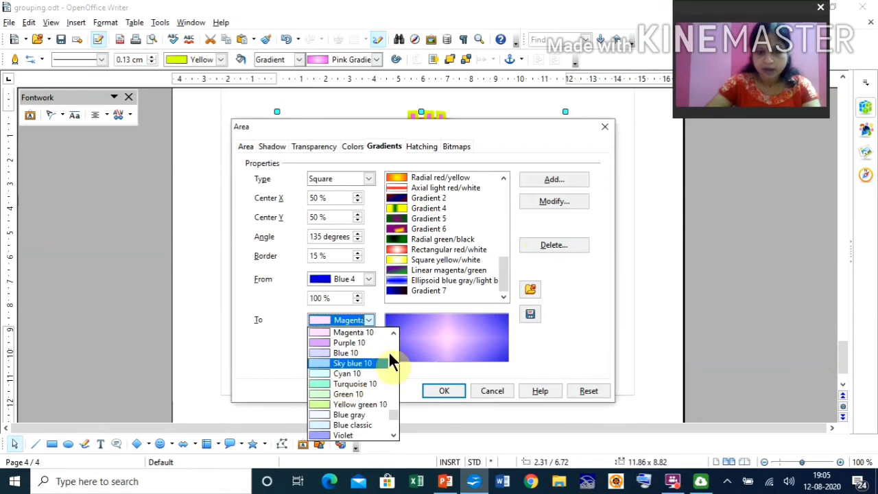
{"action": "left_click", "coordinate": [395, 435]}
{"action": "left_click", "coordinate": [395, 435]}
{"action": "left_click", "coordinate": [395, 435]}
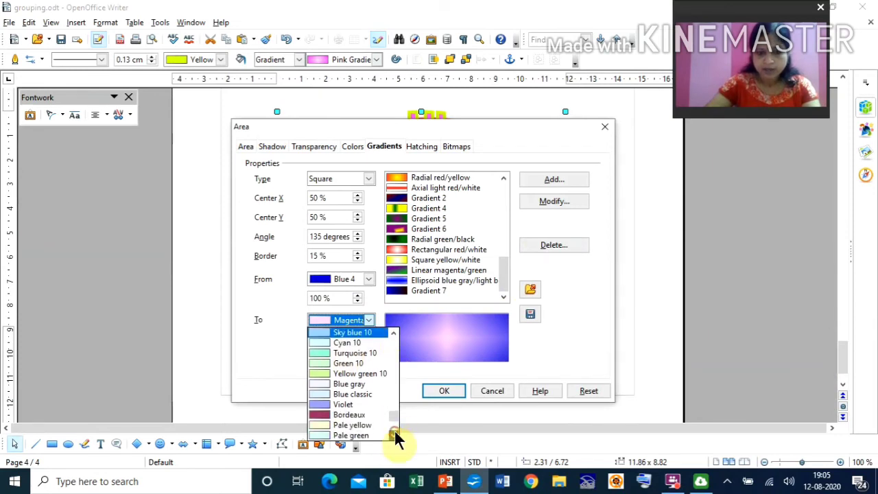
{"action": "left_click", "coordinate": [395, 435]}
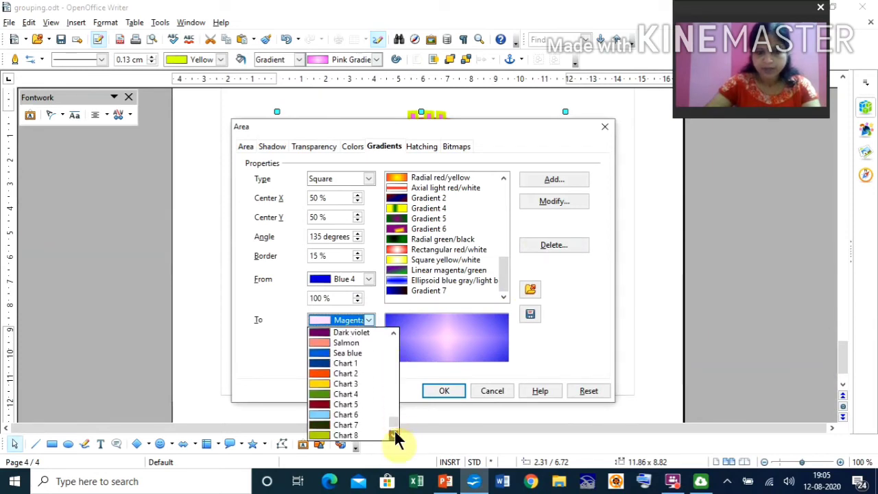
{"action": "left_click", "coordinate": [331, 404]}
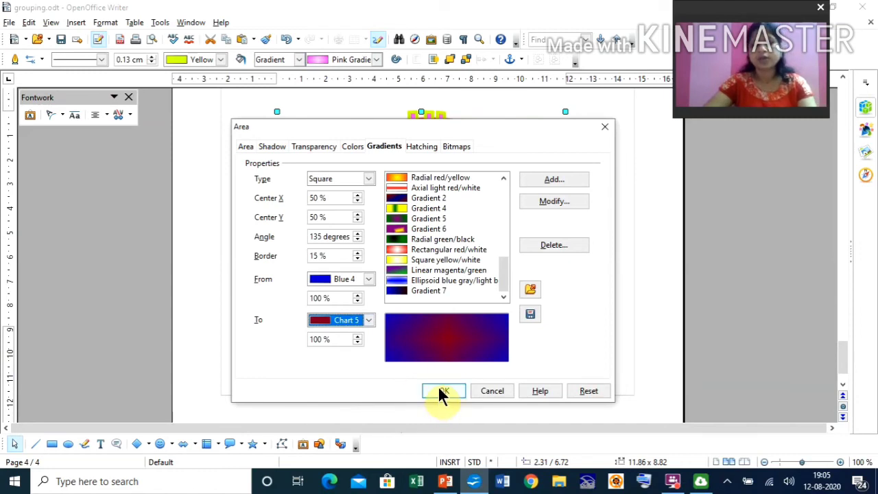
- Save the custom gradient under the suggested name Gradient 8, apply it to the Fontwork, and deselect the object
{"action": "left_click", "coordinate": [553, 178]}
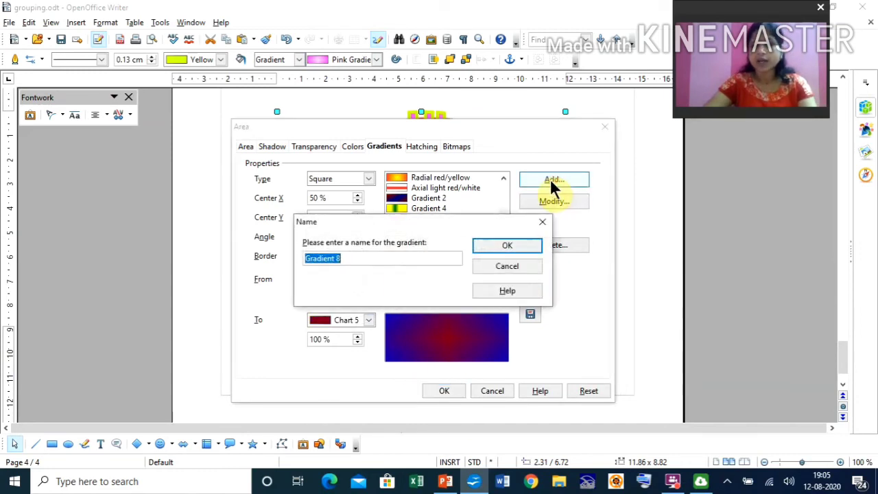
{"action": "left_click", "coordinate": [507, 246]}
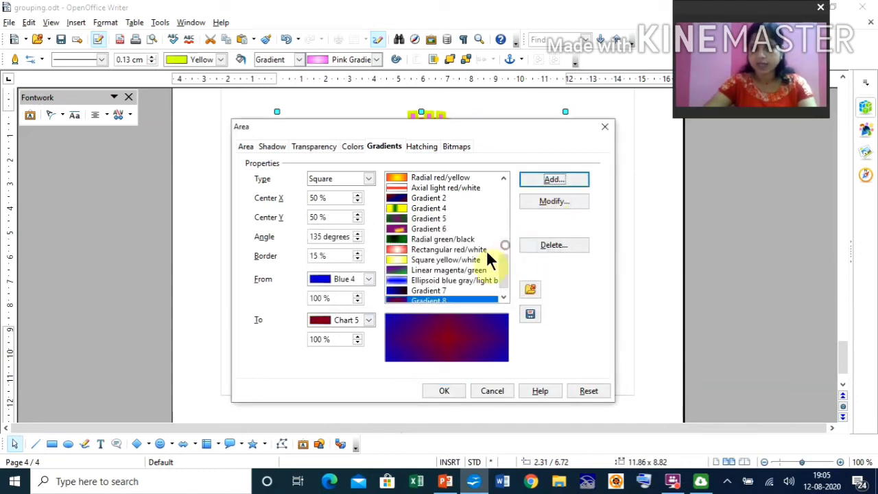
{"action": "left_click", "coordinate": [452, 391]}
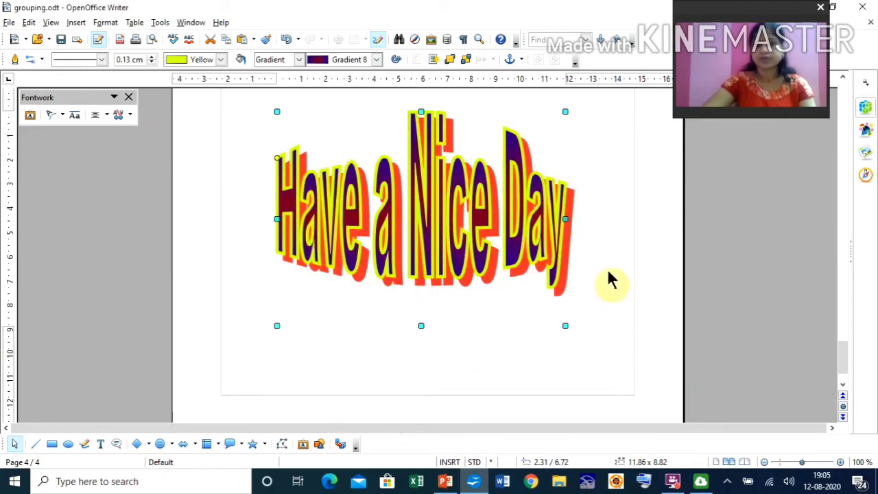
{"action": "scroll", "coordinate": [608, 275], "scroll_direction": "up", "scroll_amount": 5}
{"action": "left_click", "coordinate": [801, 279]}
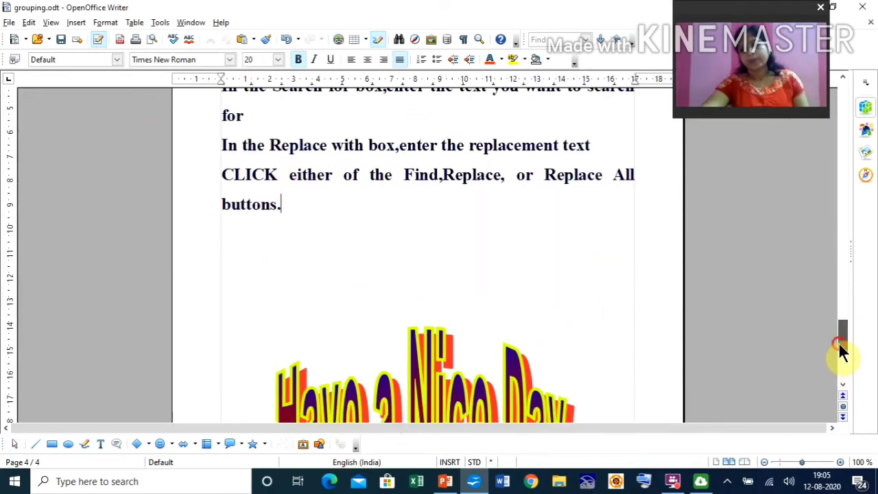
- Fill the "Have a Nice Day" Fontwork with the Black 45 degrees hatching and deselect the object
{"action": "left_click_drag", "start_coordinate": [843, 352], "coordinate": [839, 366]}
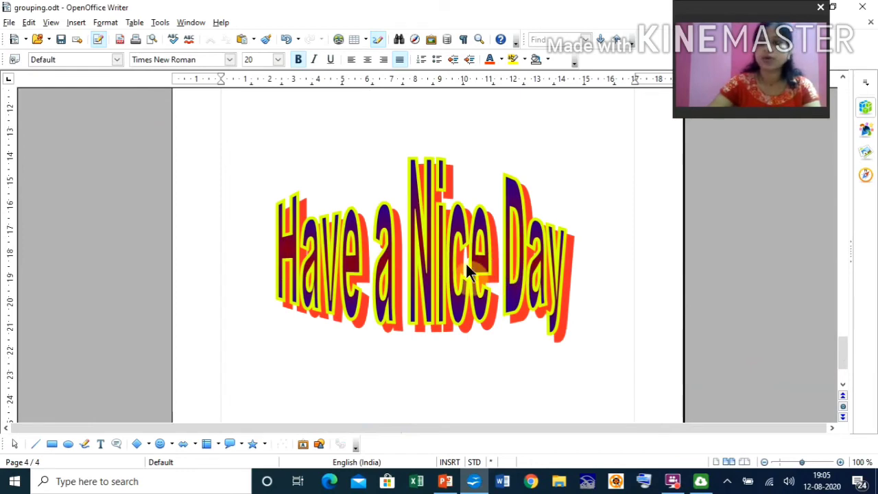
{"action": "right_click", "coordinate": [410, 247]}
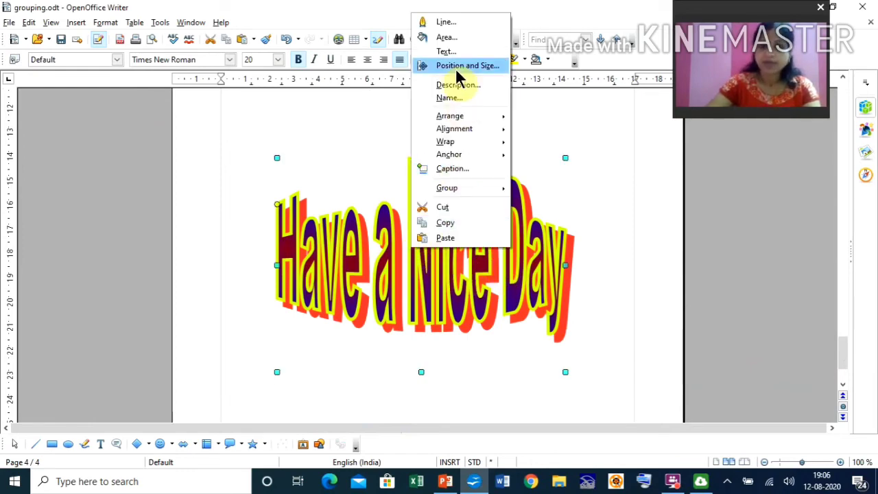
{"action": "left_click", "coordinate": [457, 41]}
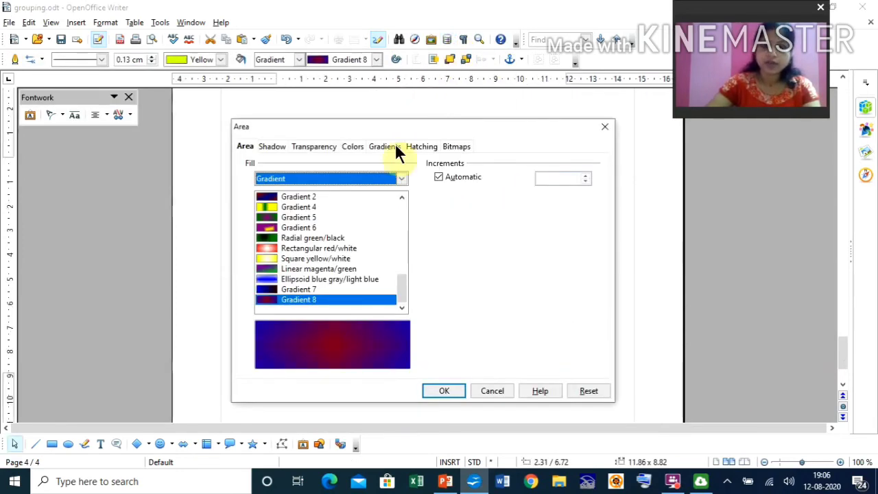
{"action": "left_click", "coordinate": [422, 147]}
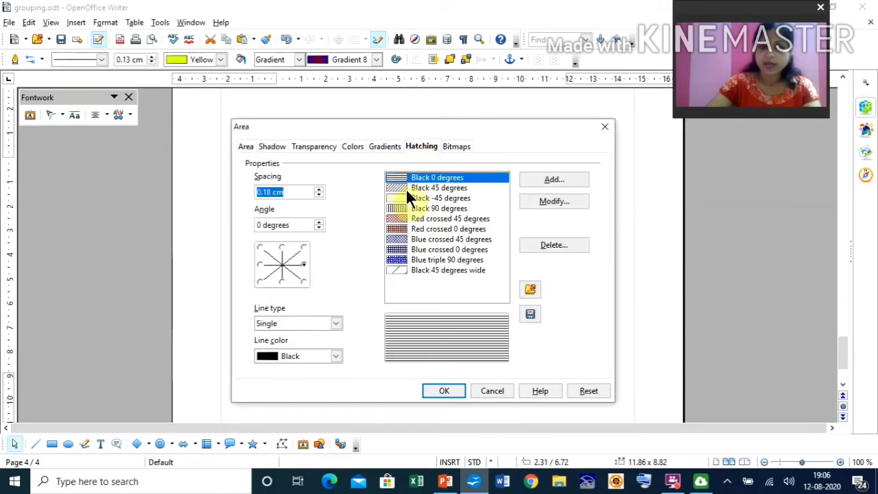
{"action": "left_click", "coordinate": [402, 187]}
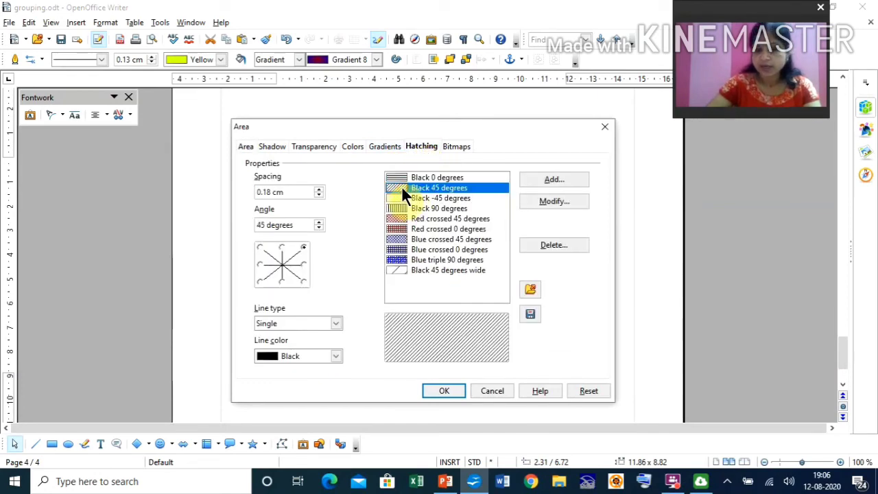
{"action": "left_click", "coordinate": [446, 391]}
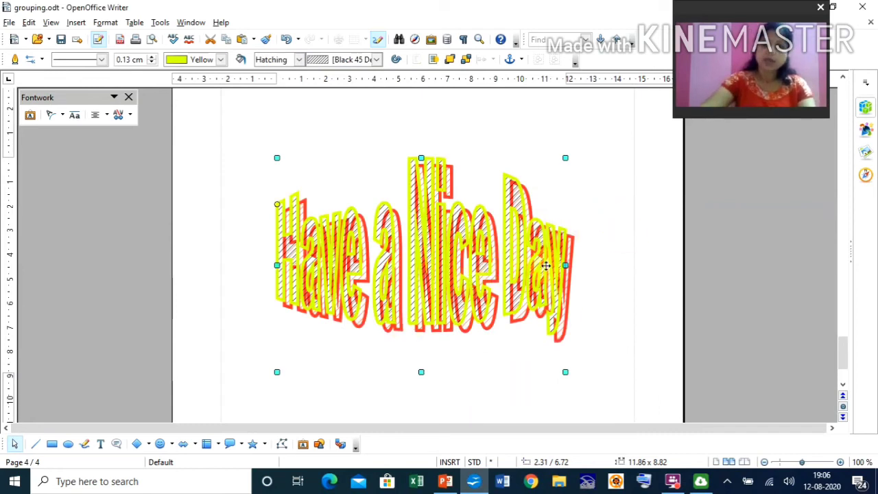
{"action": "left_click", "coordinate": [584, 186]}
{"action": "scroll", "coordinate": [585, 187], "scroll_direction": "up", "scroll_amount": 5}
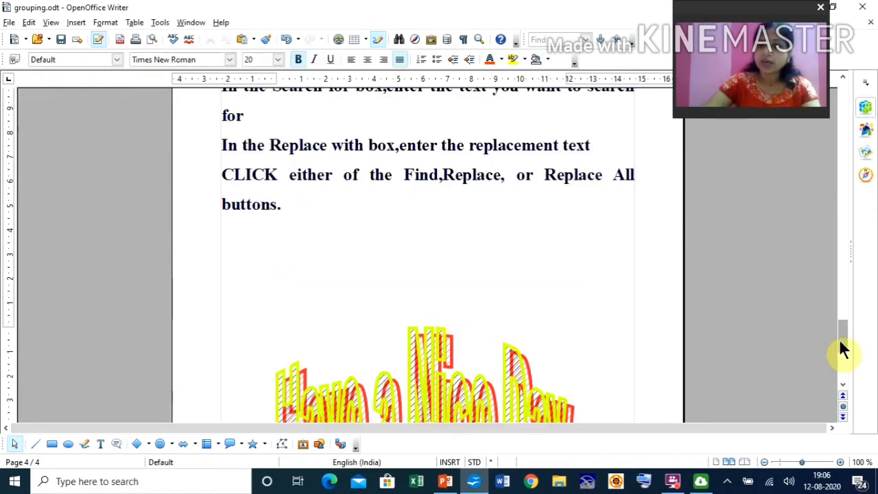
{"action": "left_click_drag", "start_coordinate": [843, 339], "coordinate": [844, 377]}
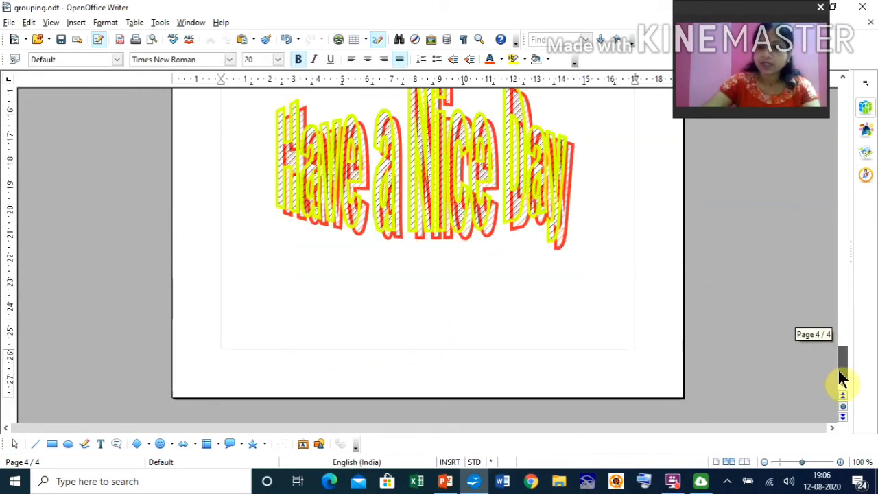
- Select the hatched "Have a Nice Day" Fontwork on page 4
{"action": "left_click", "coordinate": [509, 192]}
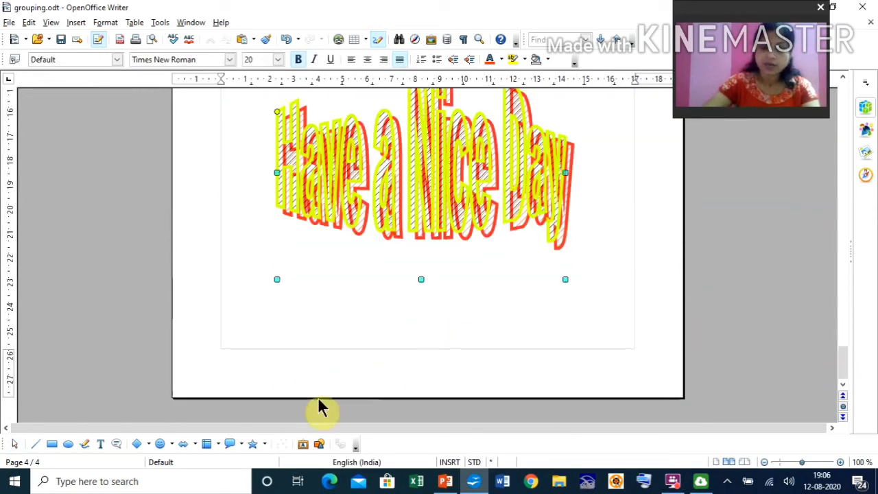
{"action": "left_click", "coordinate": [844, 77]}
{"action": "left_click", "coordinate": [844, 76]}
{"action": "left_click", "coordinate": [844, 77]}
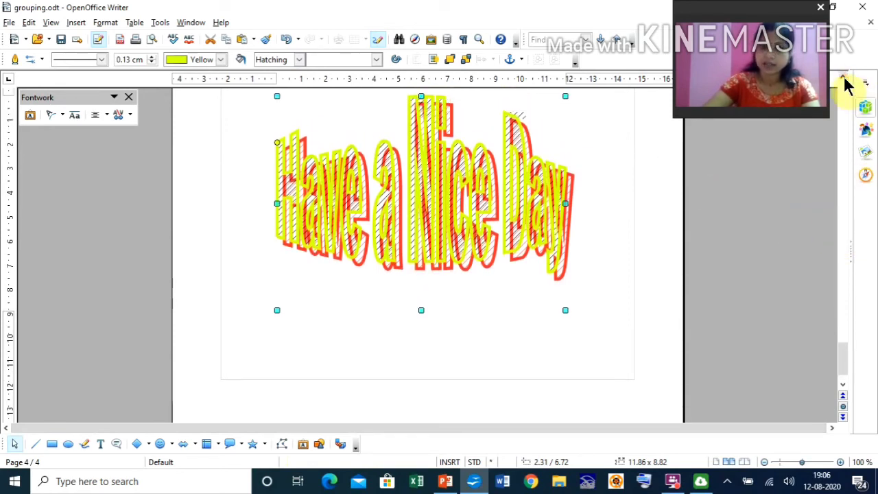